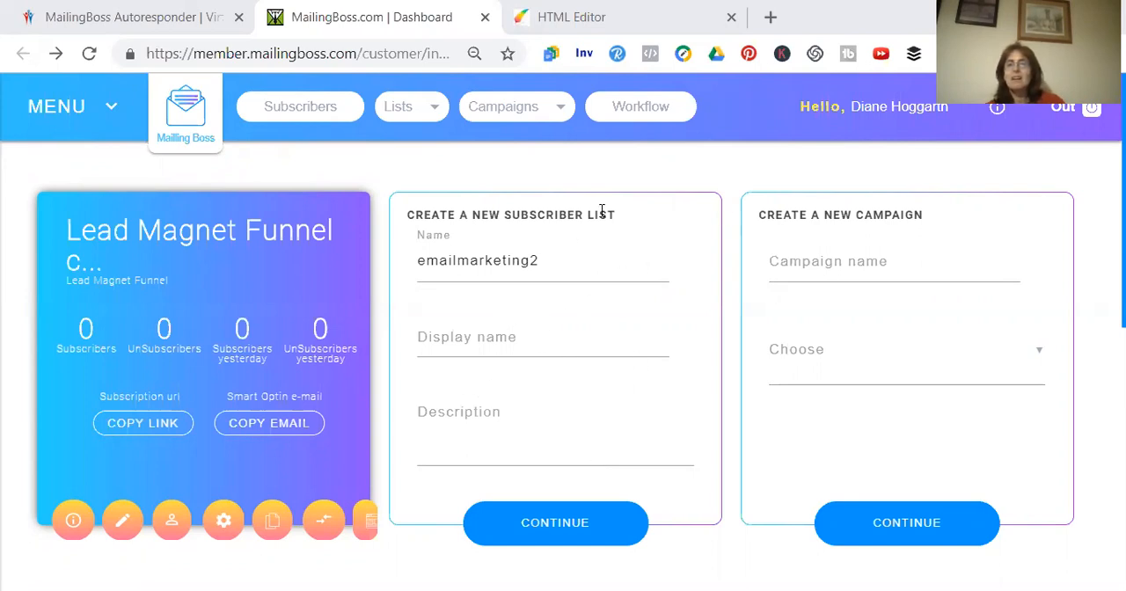
Open the workflow builder, add a List element to the canvas and open its settings
click(645, 113)
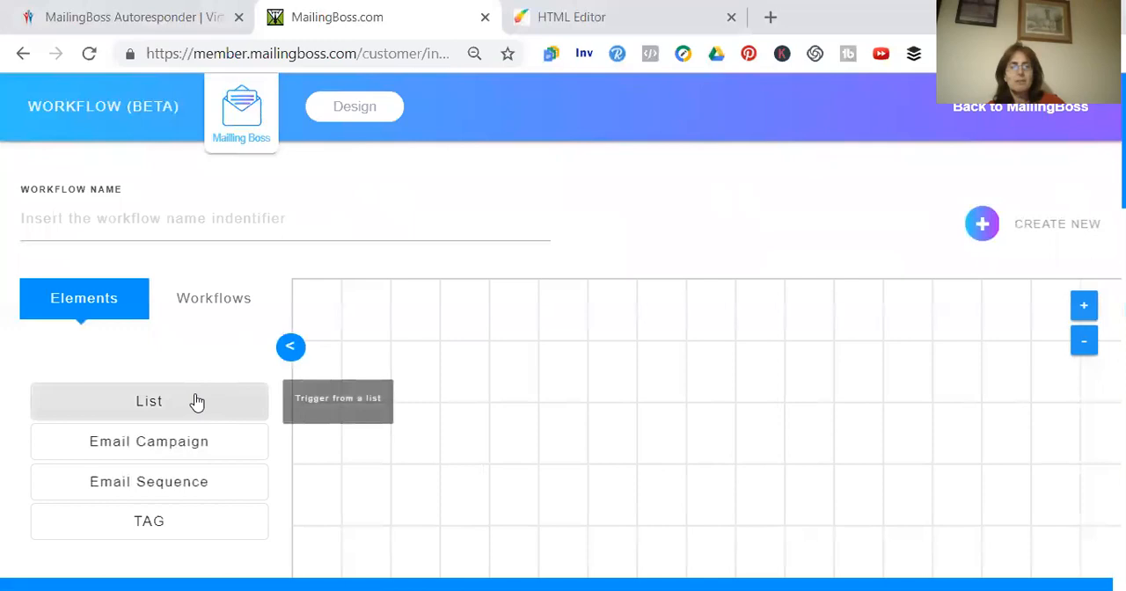
click(211, 398)
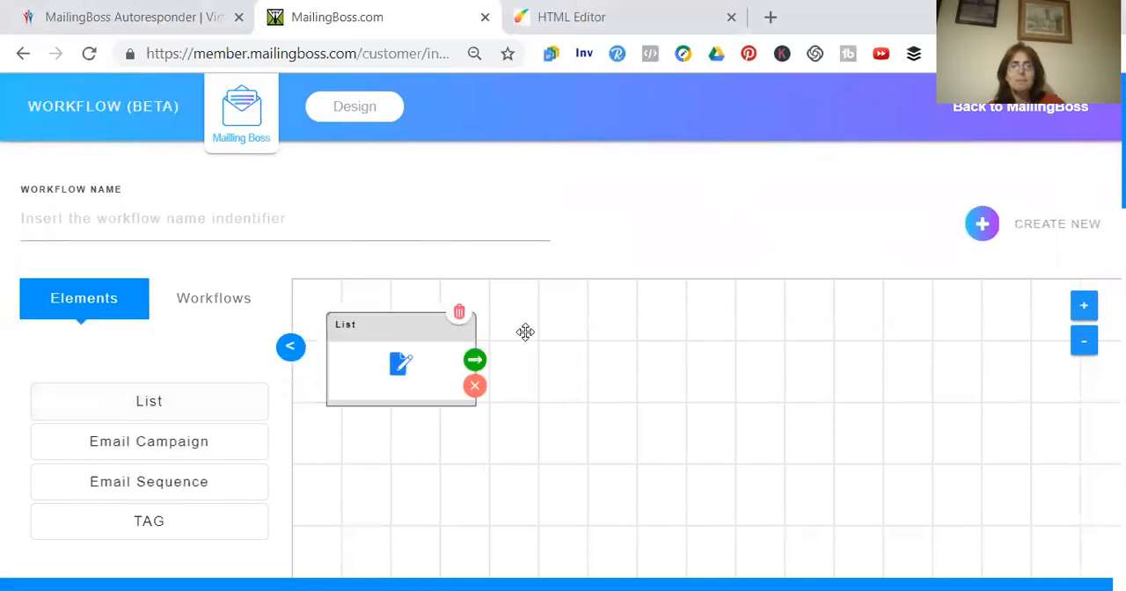
click(400, 368)
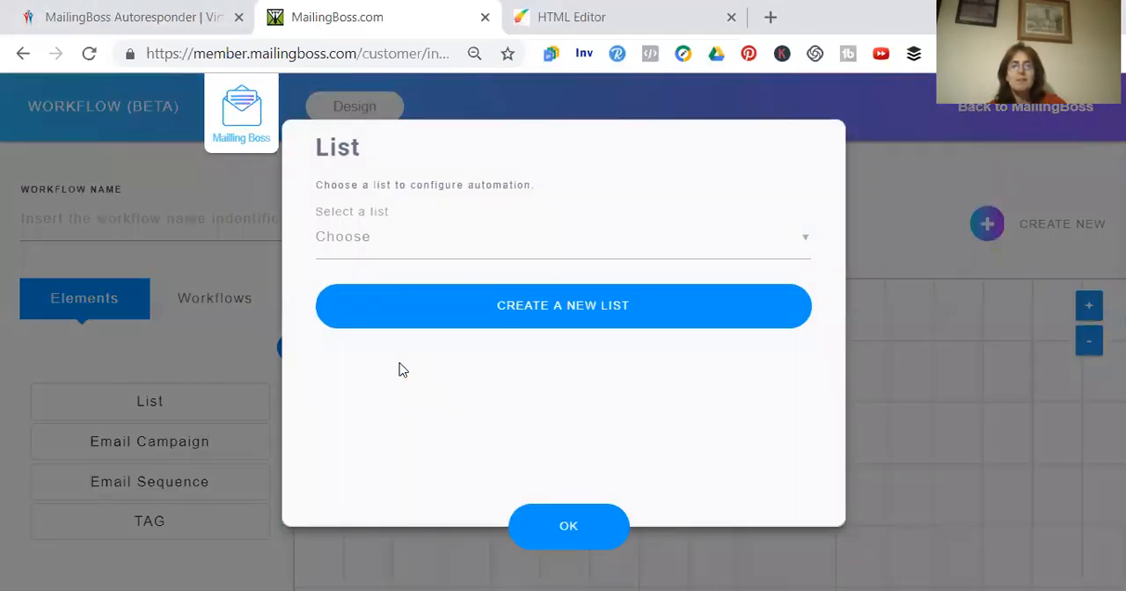
click(808, 245)
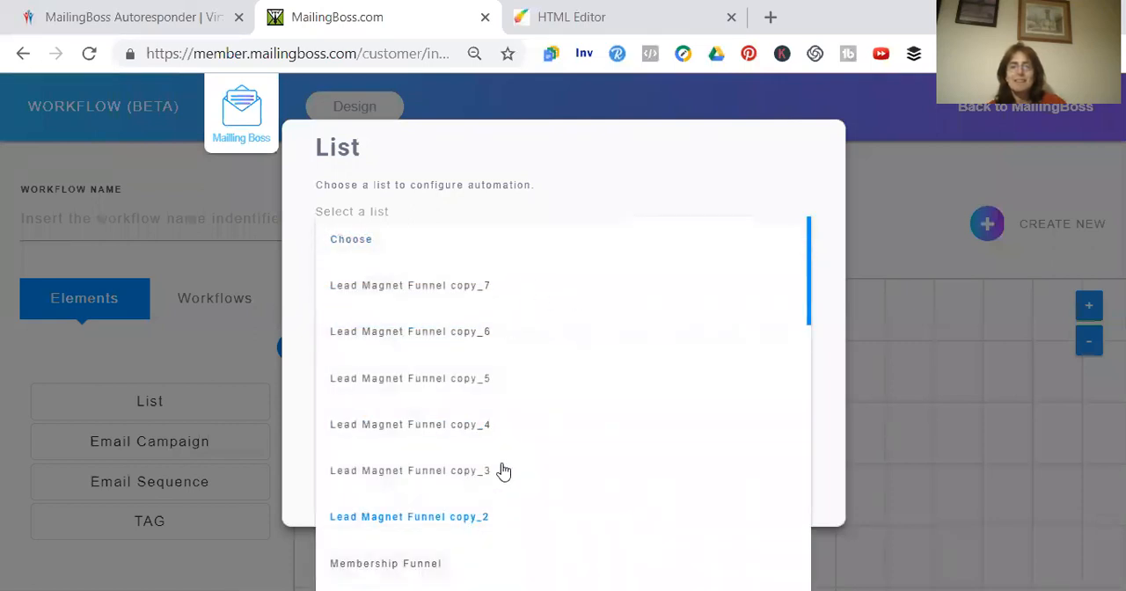
click(884, 273)
click(368, 249)
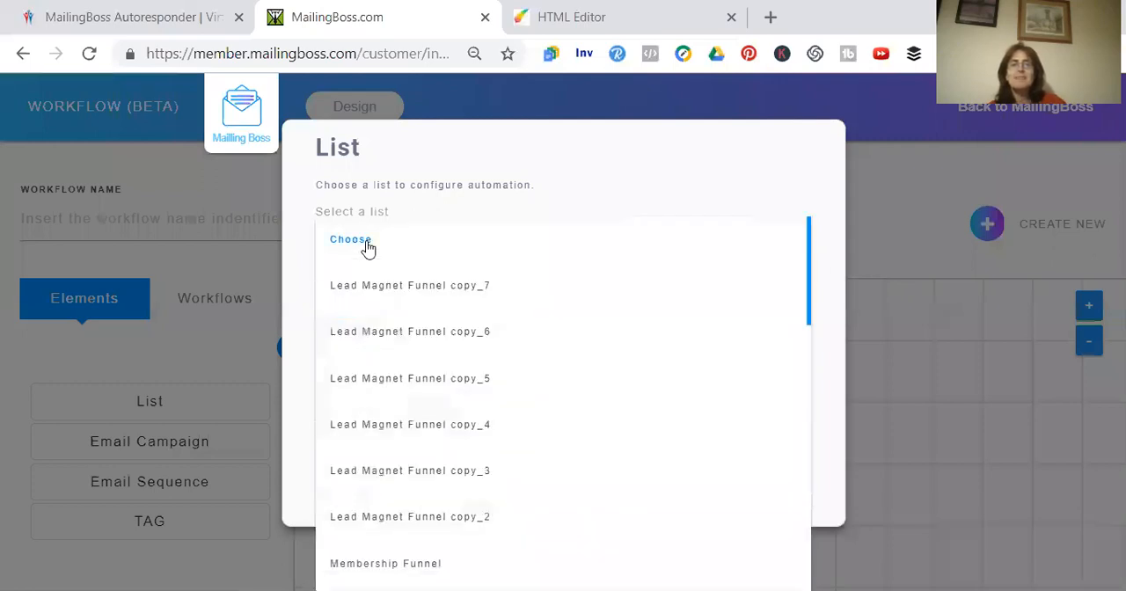
click(880, 242)
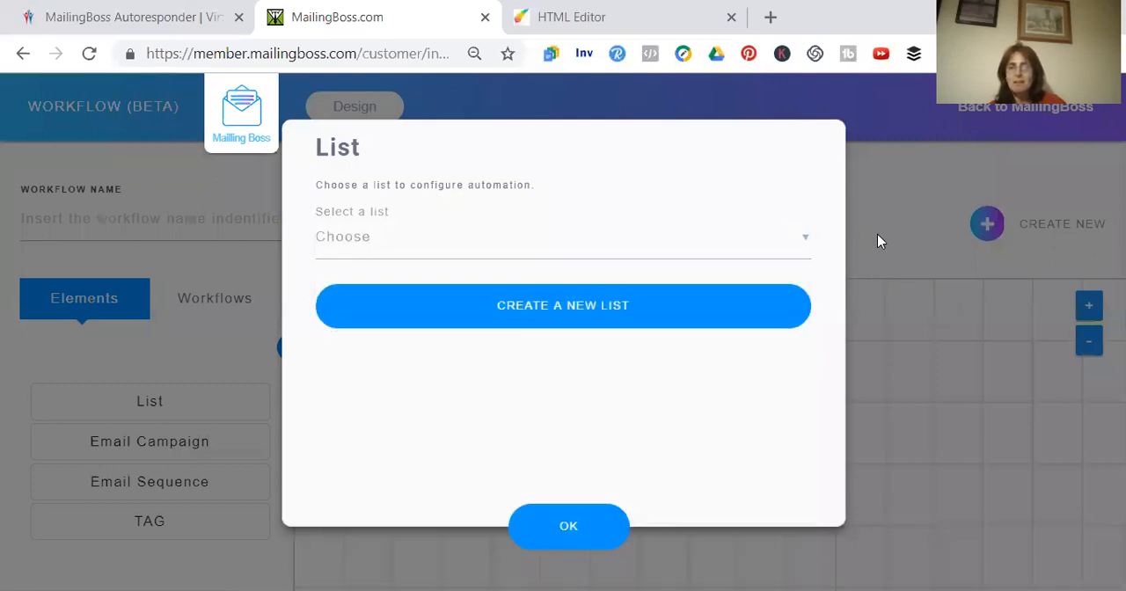
Start a new subscriber list for the List element and name it emailmarketing2
click(614, 305)
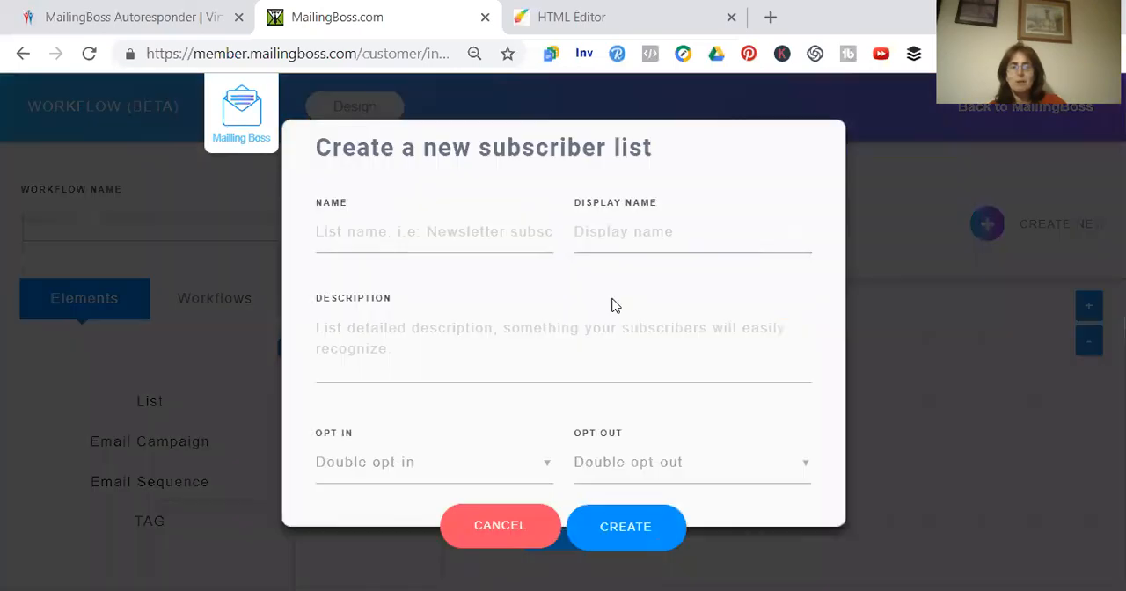
click(479, 237)
text(ema)
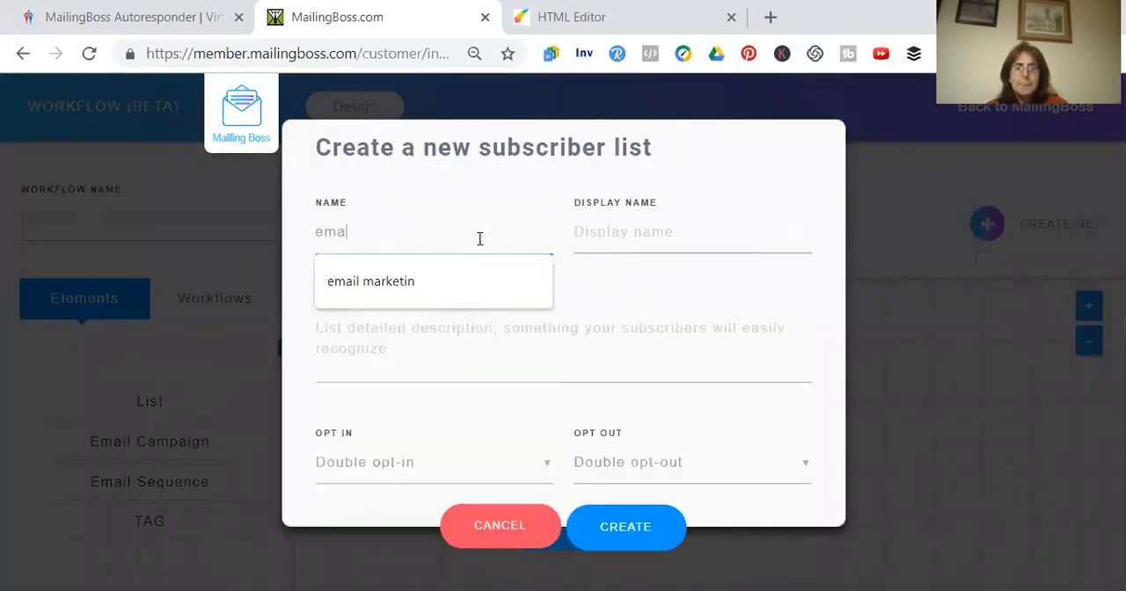
text(ilmarketing)
key(BackSpace)
key(BackSpace)
key(BackSpace)
text(ting)
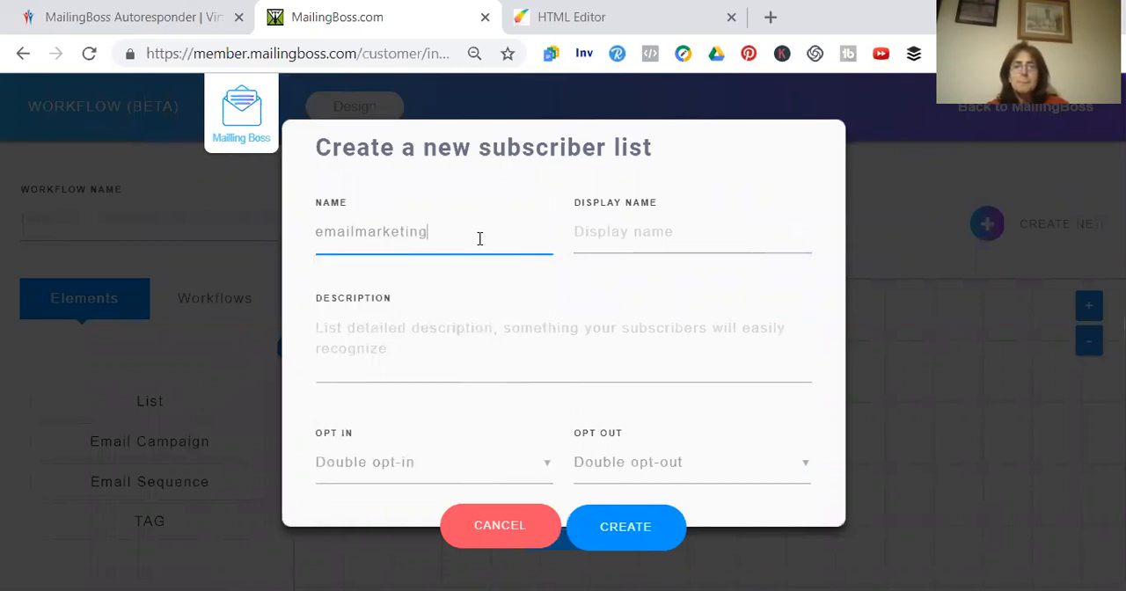
text(2)
key(Tab)
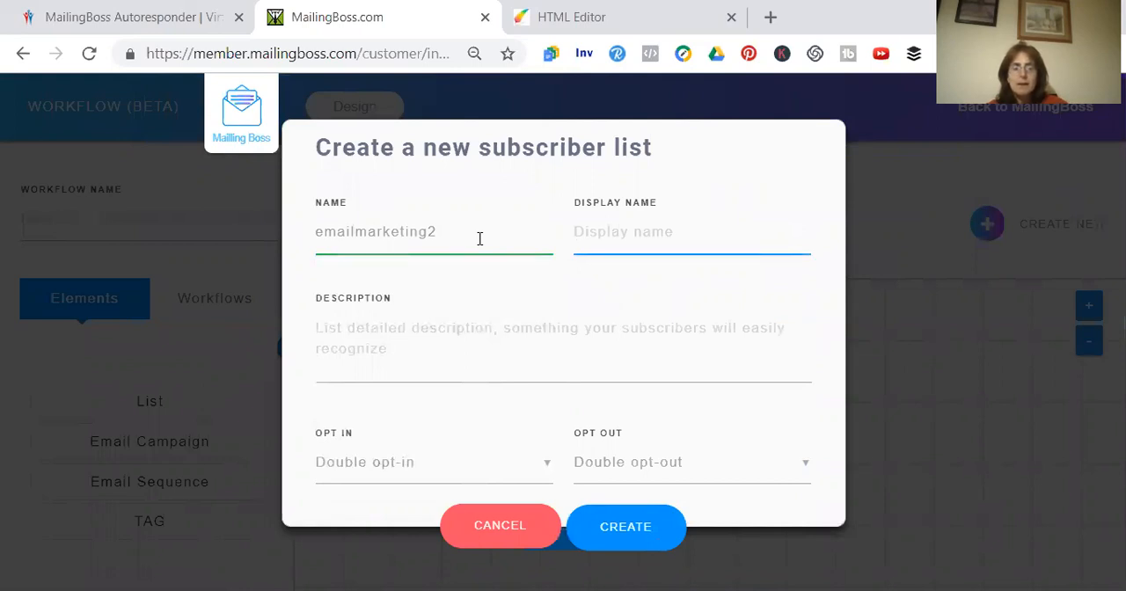
Set the new list's display name to the suggested "7 Steps to Facebook Success blueprint"
text(&)
key(BackSpace)
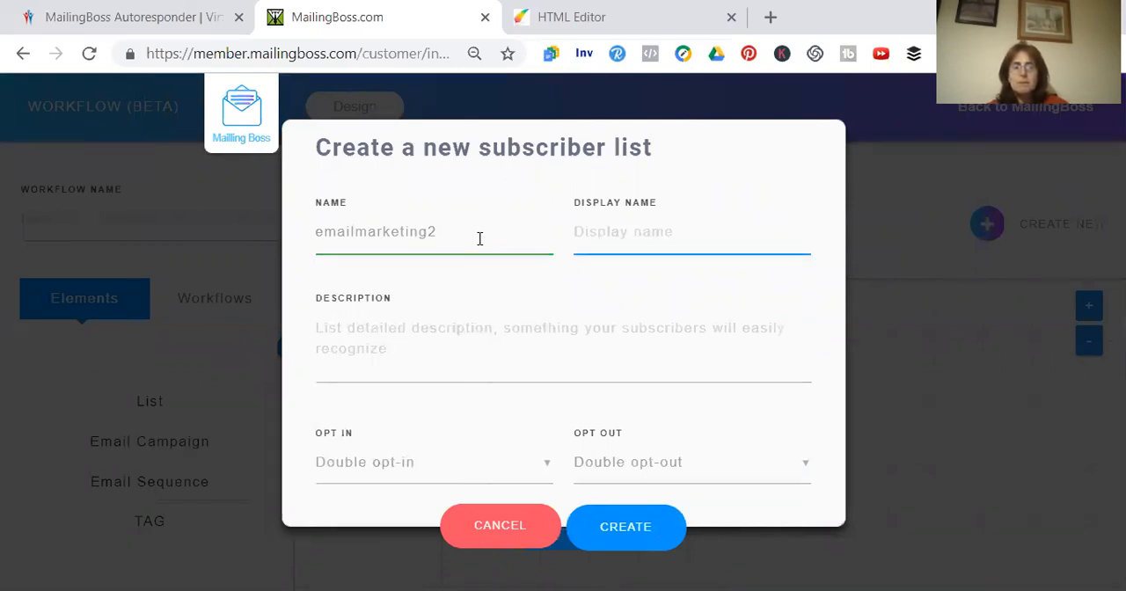
text(7 Steps to Facebook Success bl)
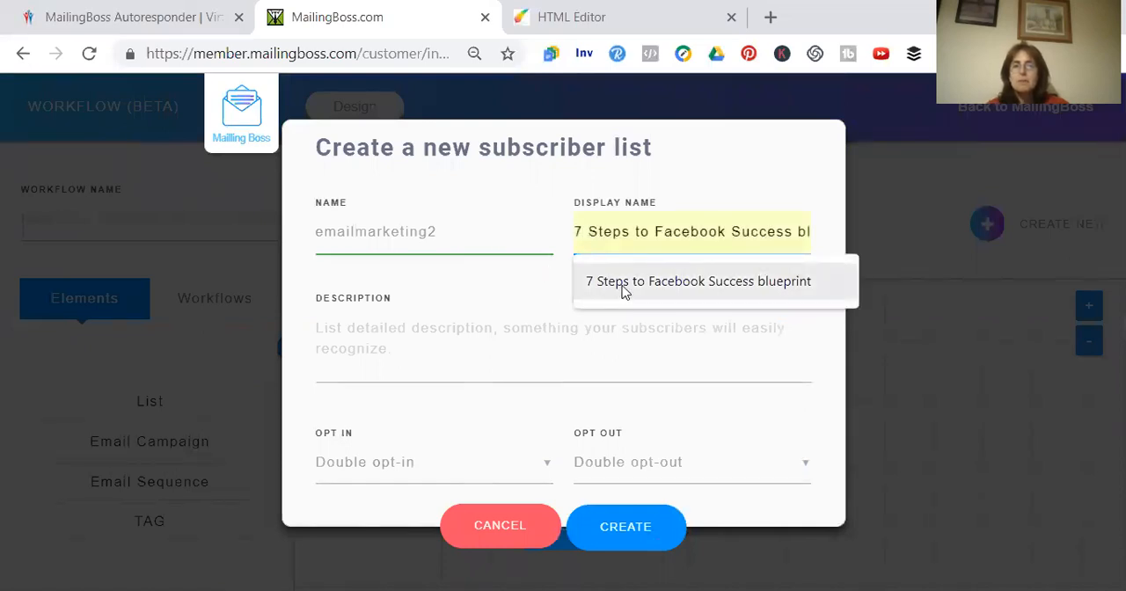
click(624, 291)
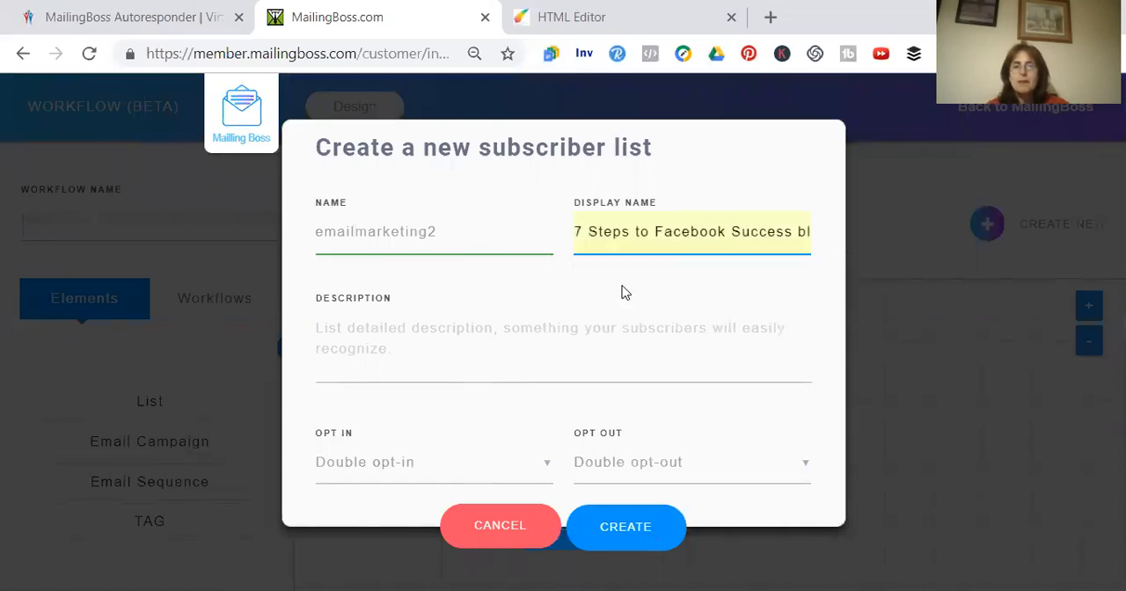
Enter the list description "top Tips for online marketers by" followed by the author's full name
click(352, 341)
text(top Tips for onlin)
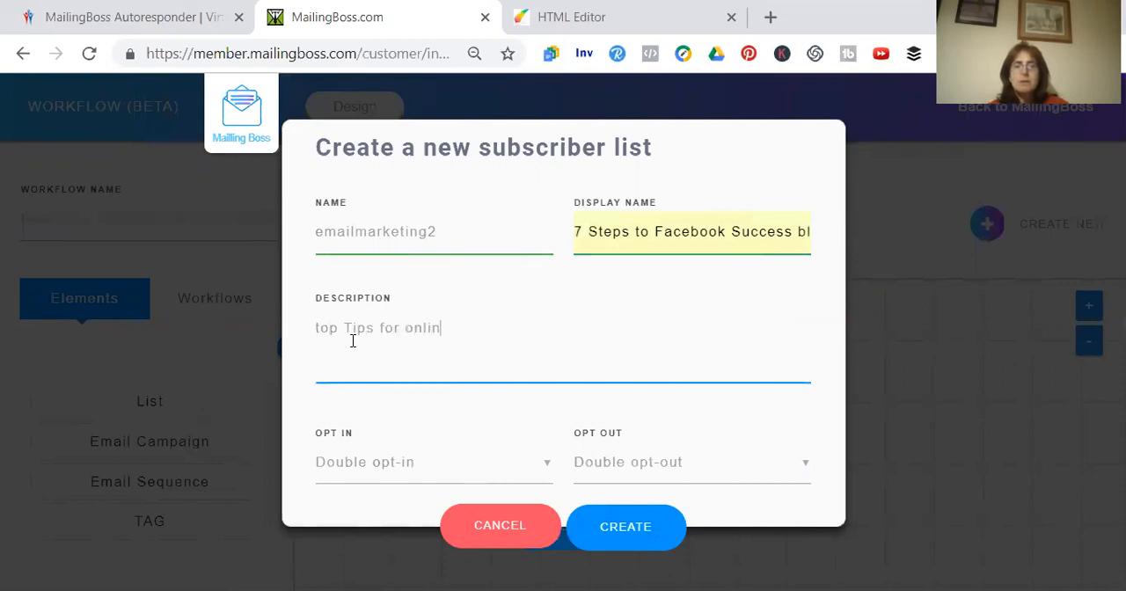
text(e marketer)
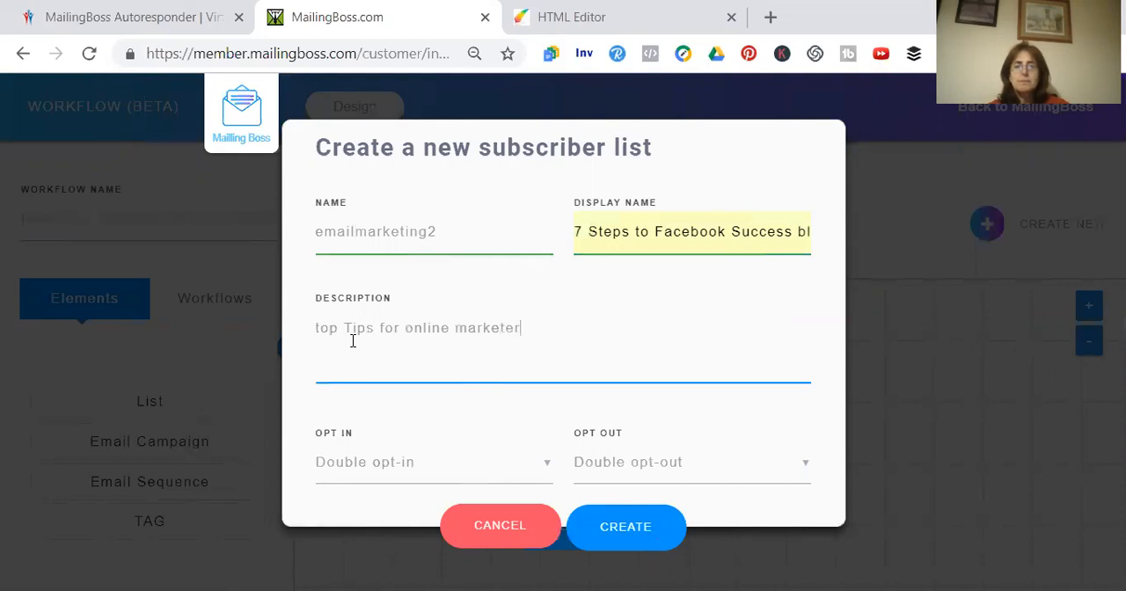
text(s by Dian)
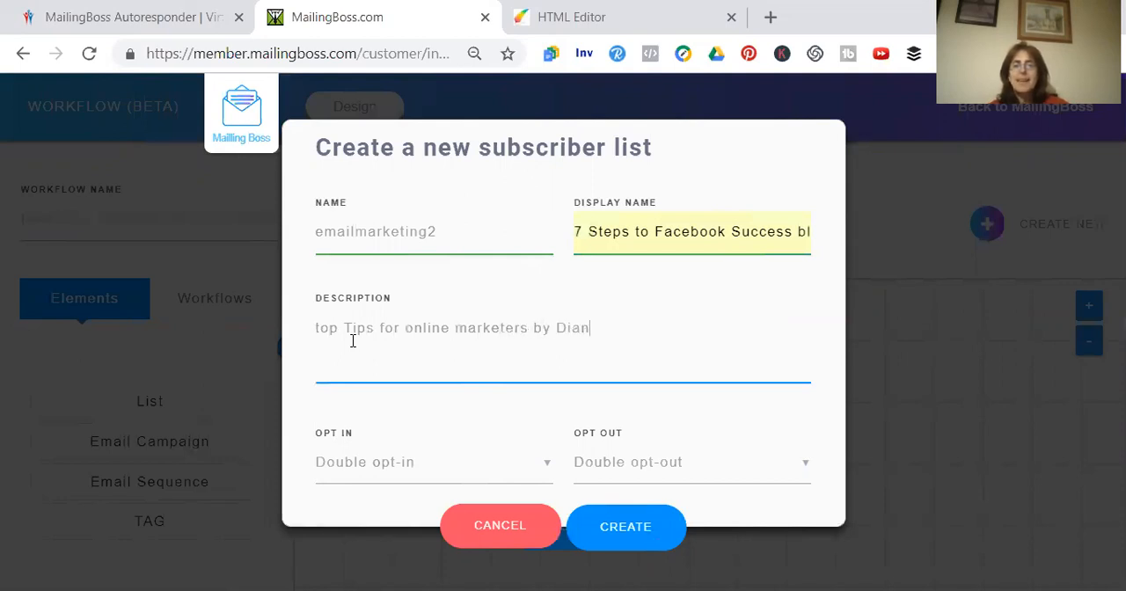
text(e Hoggarth)
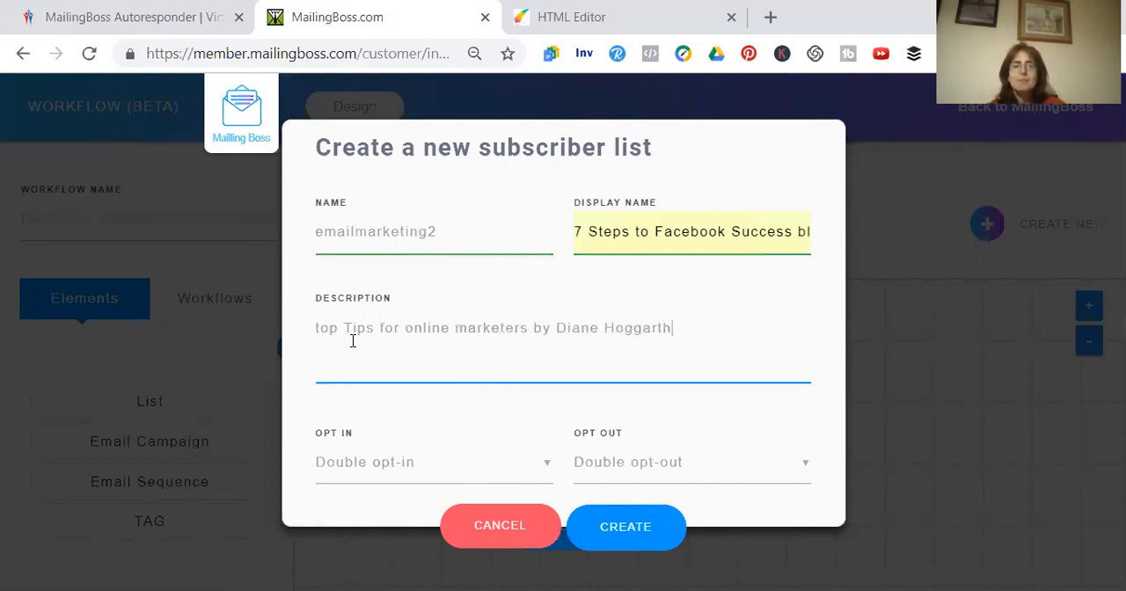
Set the list to Single opt-in and Single opt-out, and create it as the List element's list
click(549, 470)
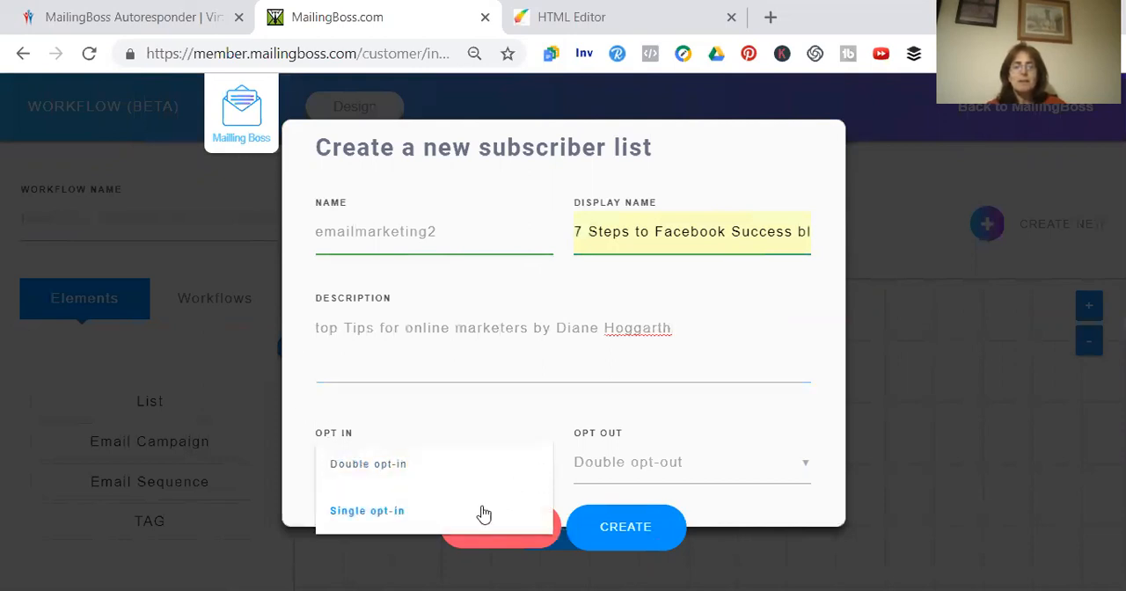
click(481, 514)
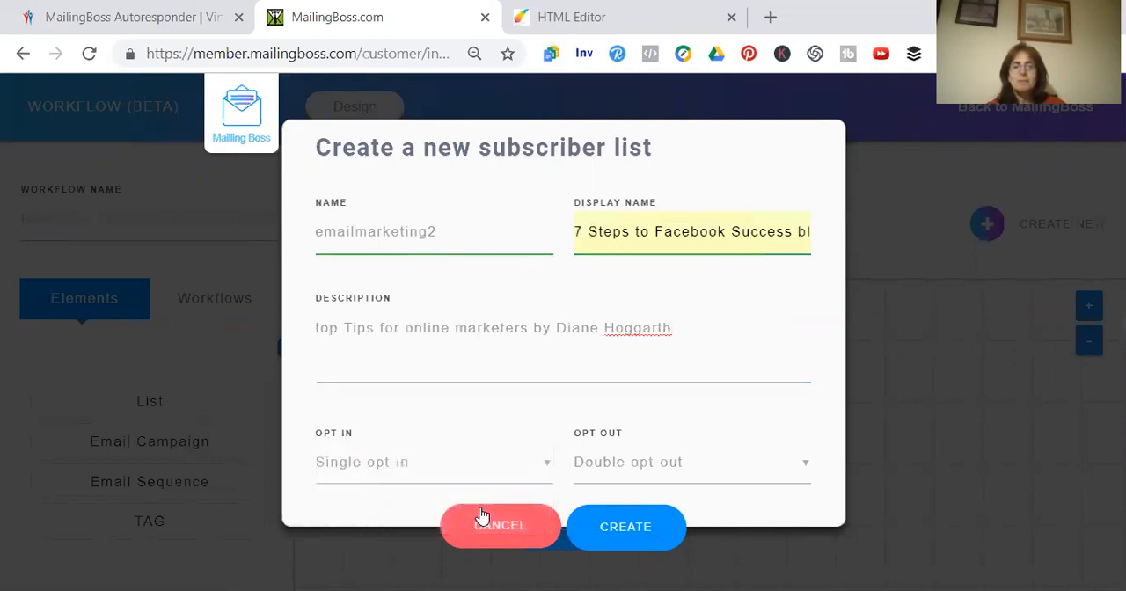
click(807, 472)
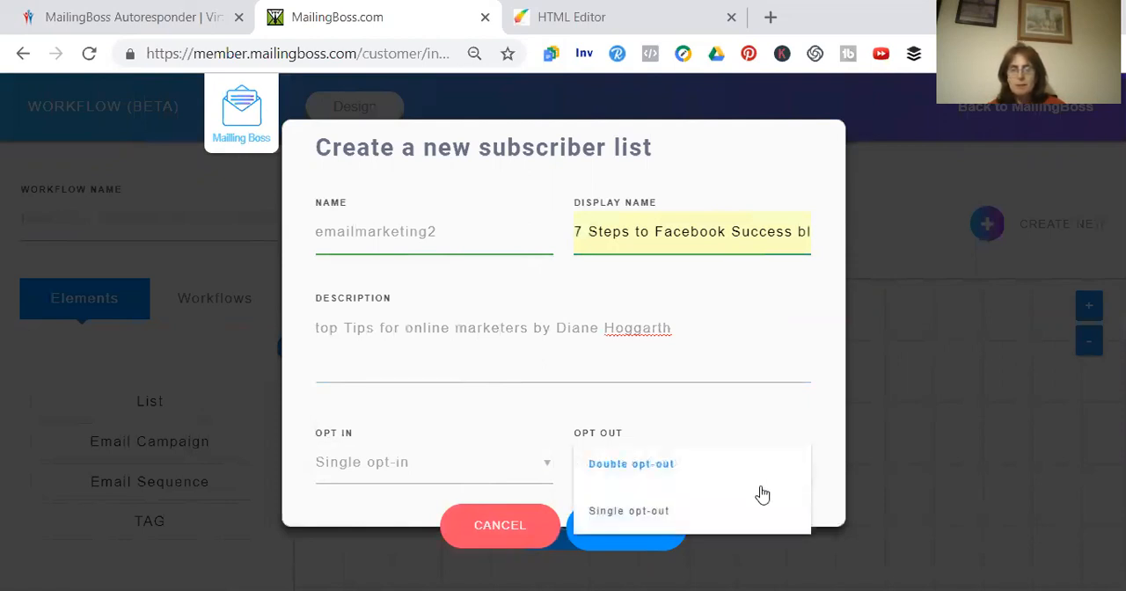
click(736, 513)
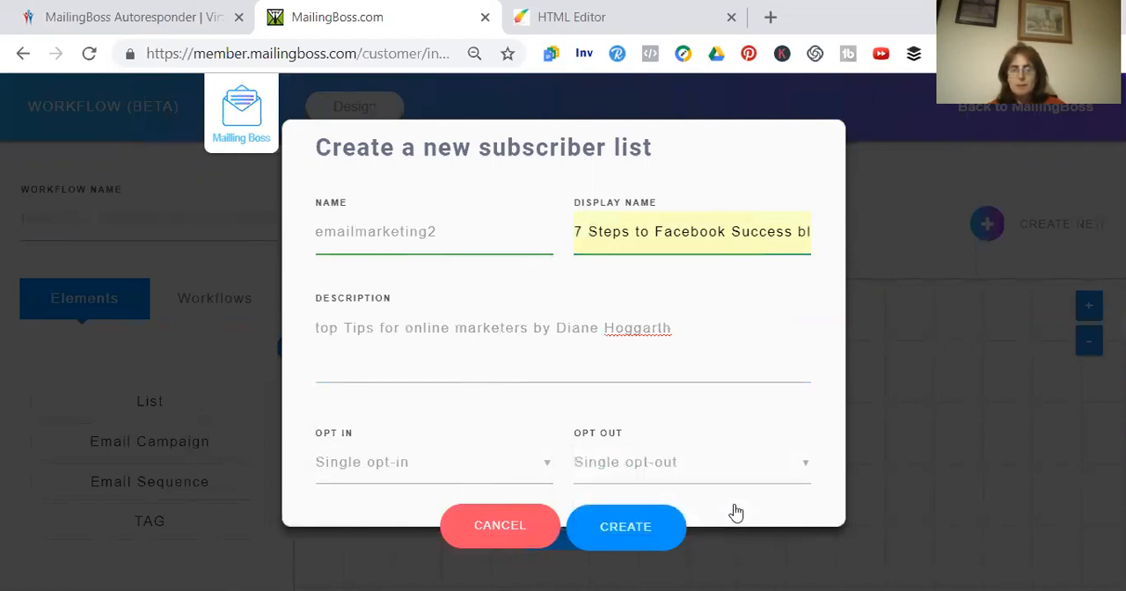
click(643, 528)
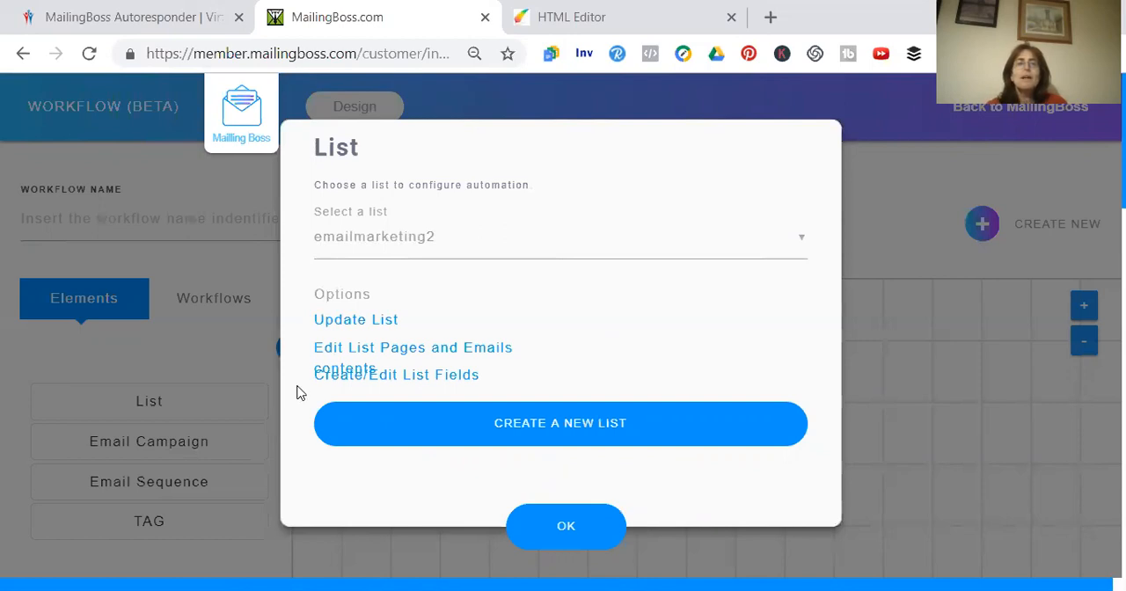
click(563, 526)
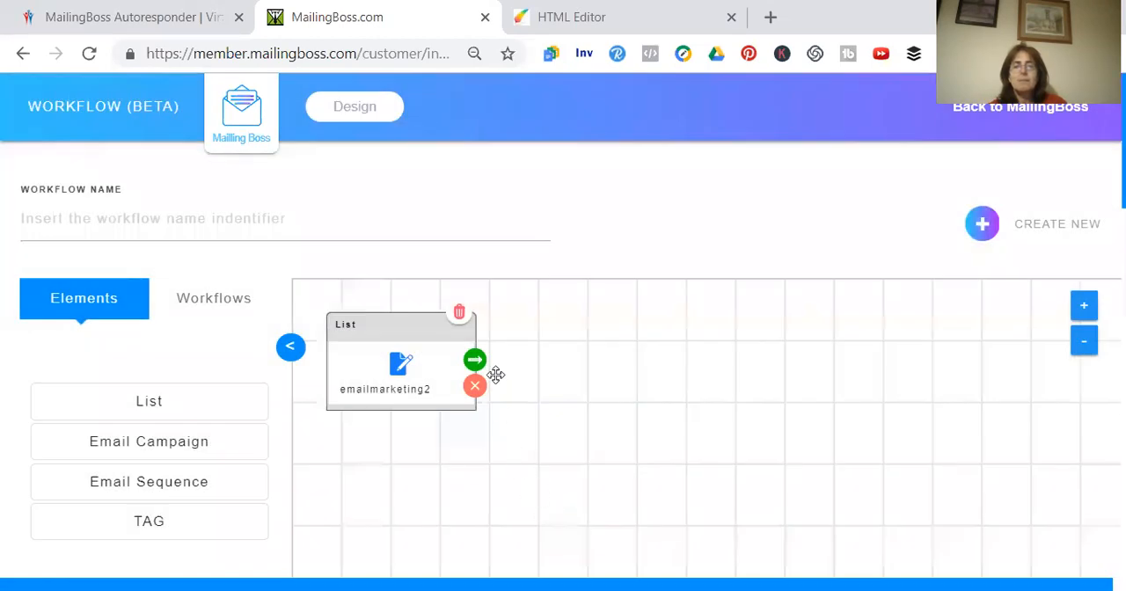
Attach an Insert TAG value action to the emailmarketing2 list with the new tag "7 steps di"
click(476, 363)
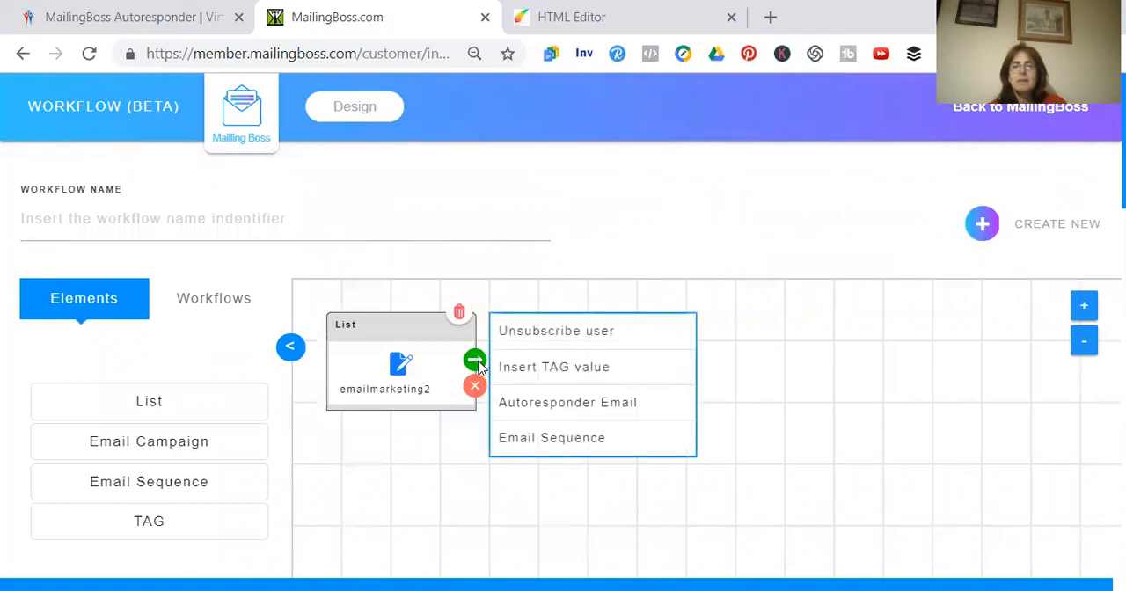
click(539, 372)
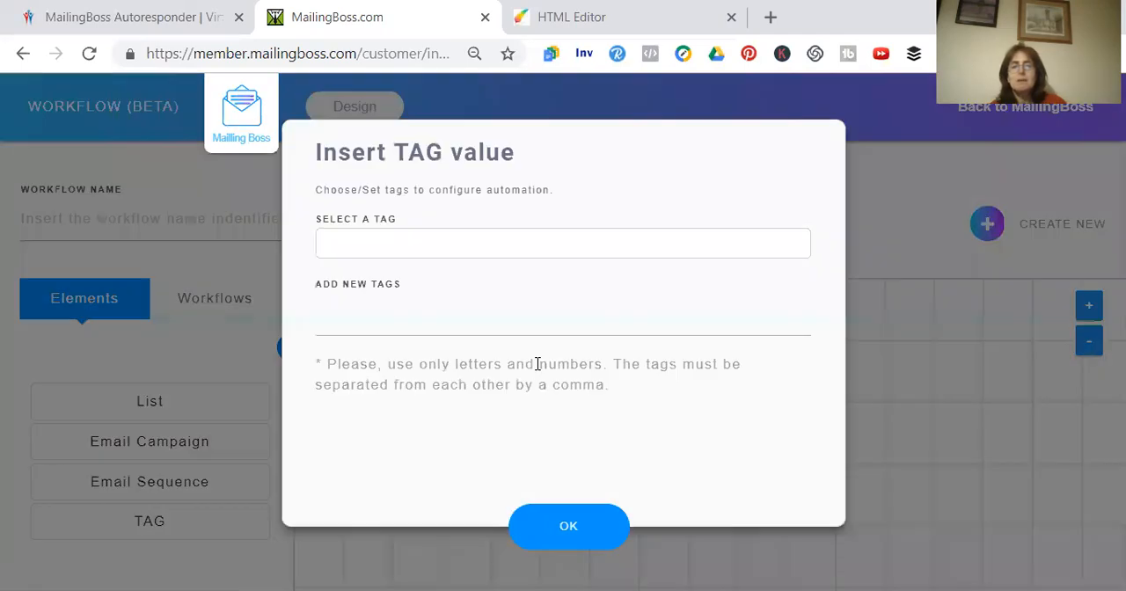
click(451, 246)
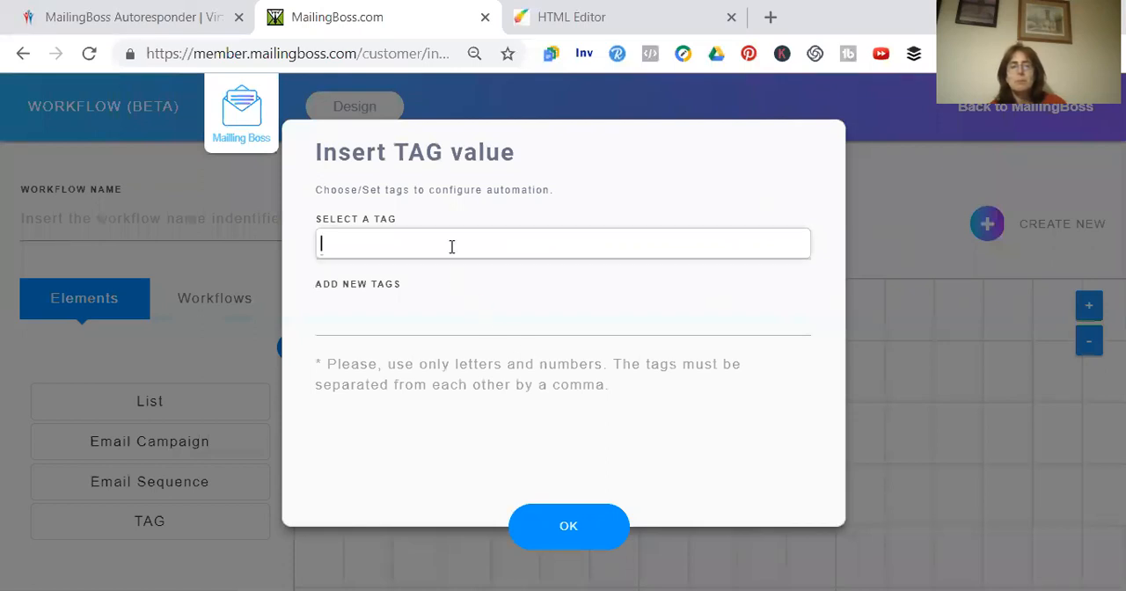
click(408, 316)
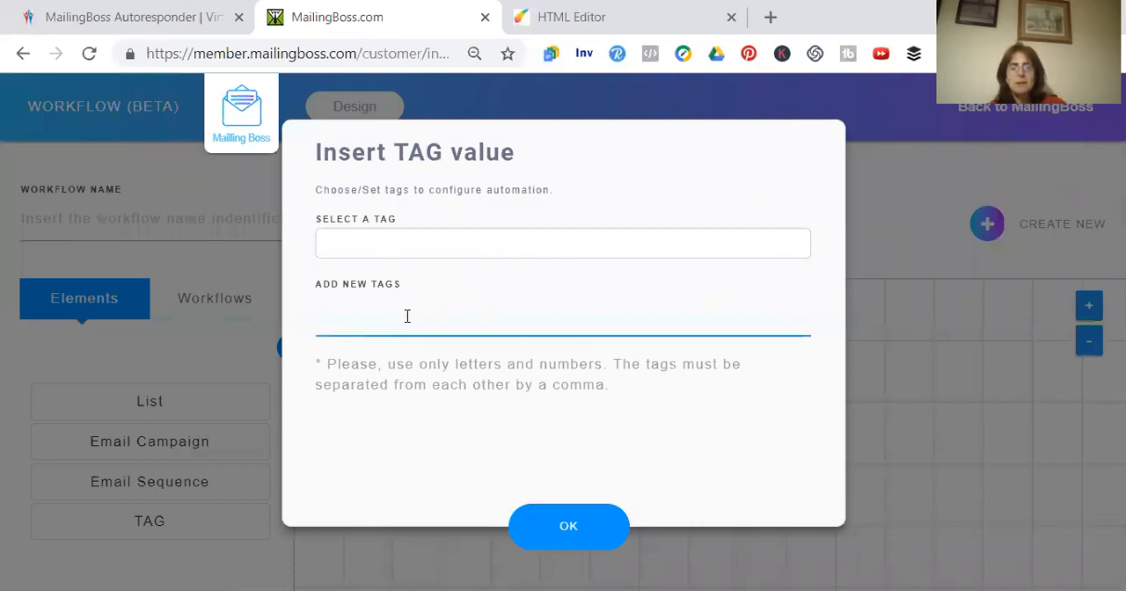
text(7 steps)
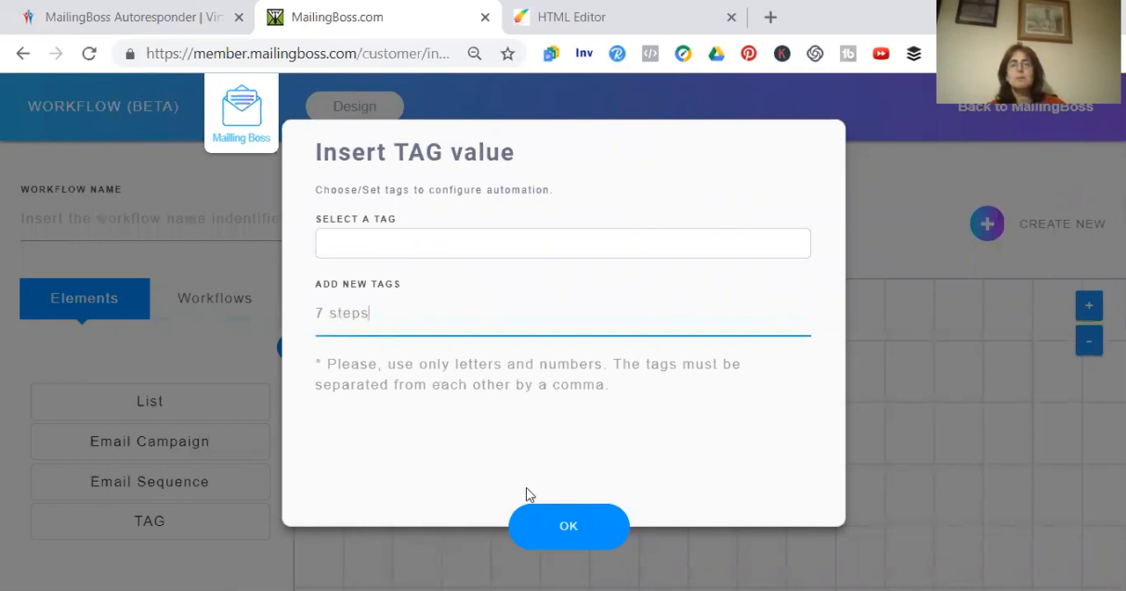
text( di)
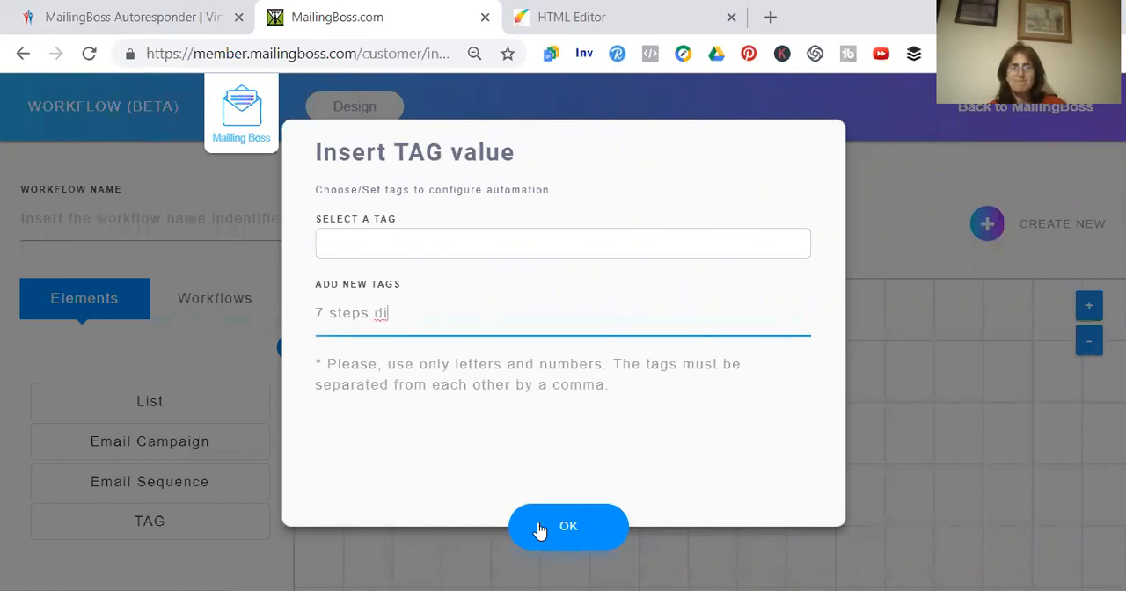
click(568, 528)
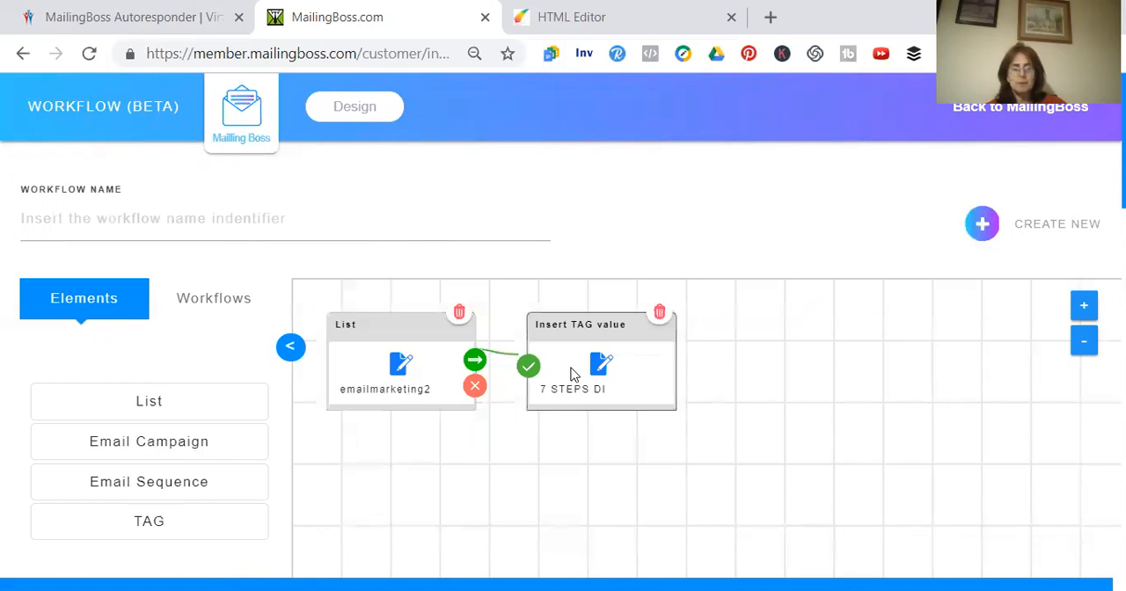
right_click(367, 557)
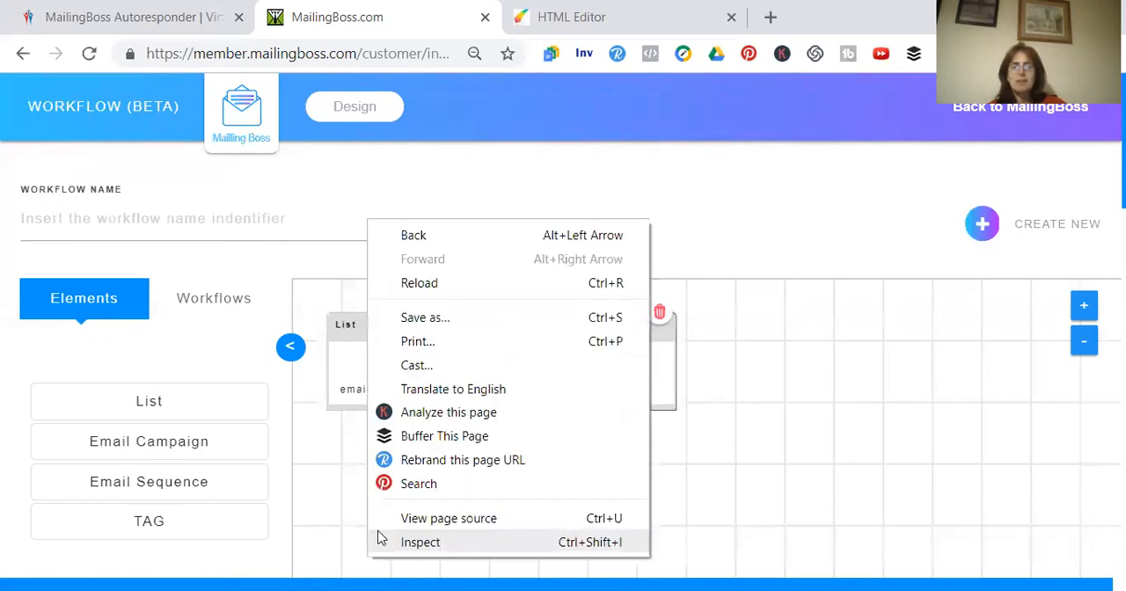
click(808, 329)
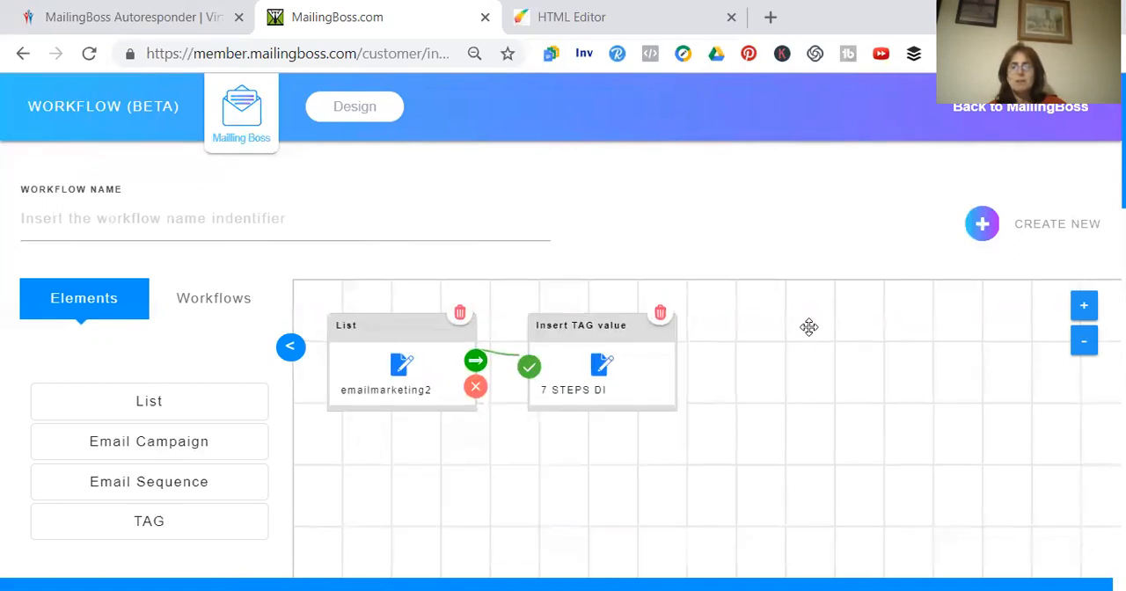
Attach an Email Sequence action to the emailmarketing2 list with a new sequence named "Top Tips for online marketers"
click(476, 362)
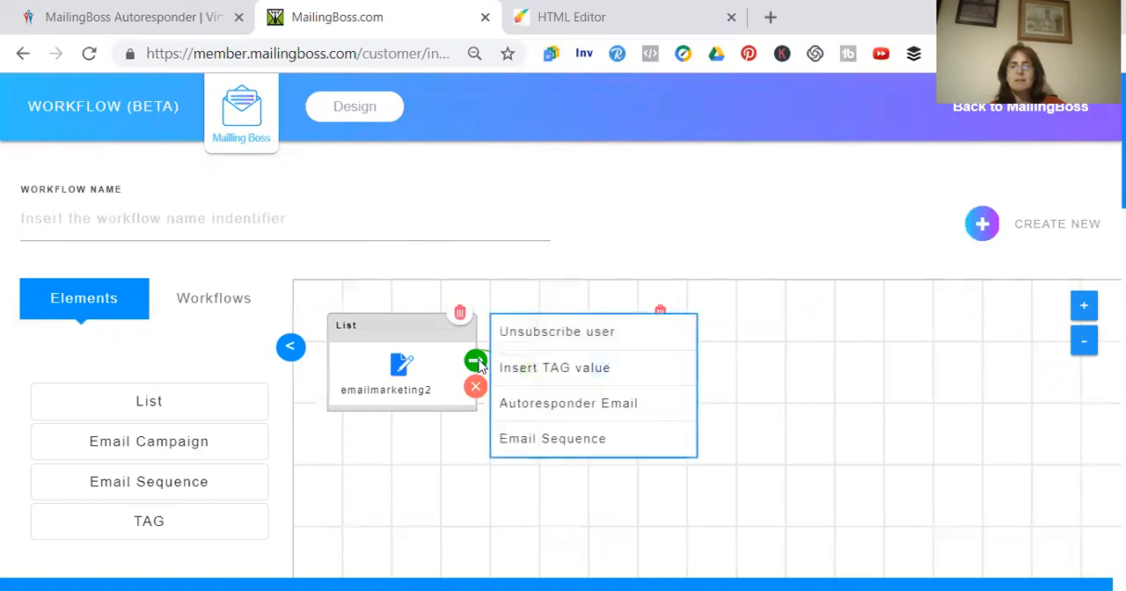
click(549, 442)
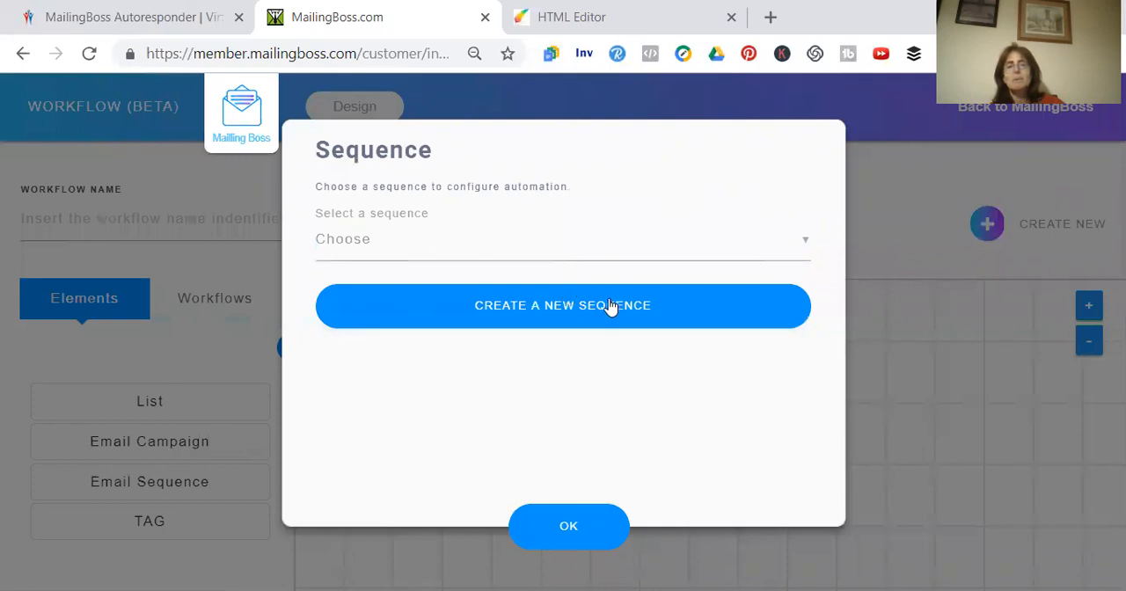
click(611, 307)
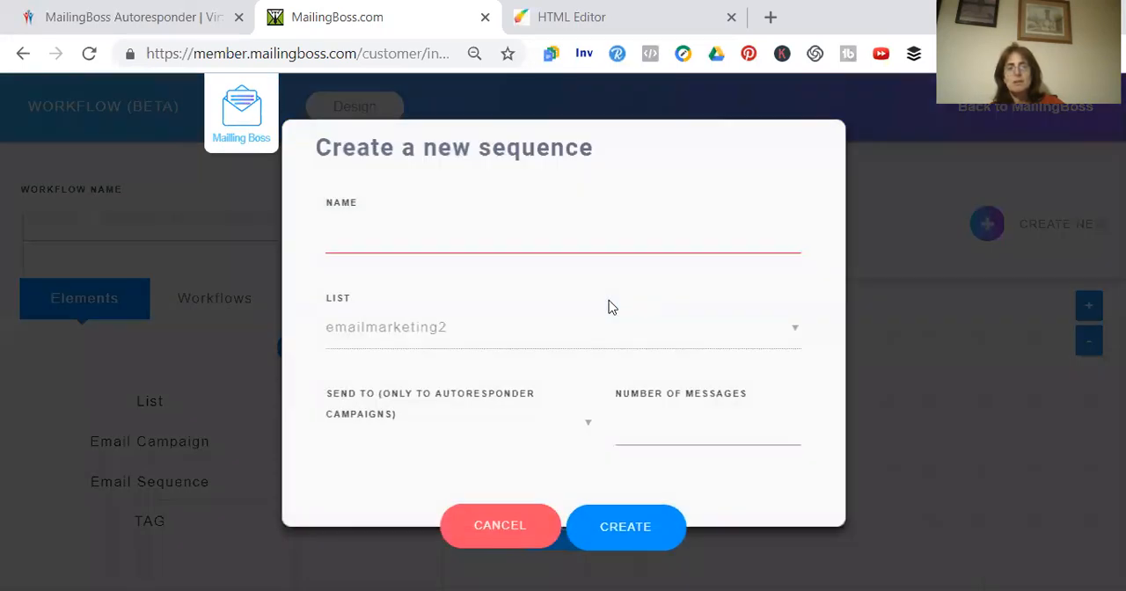
click(517, 239)
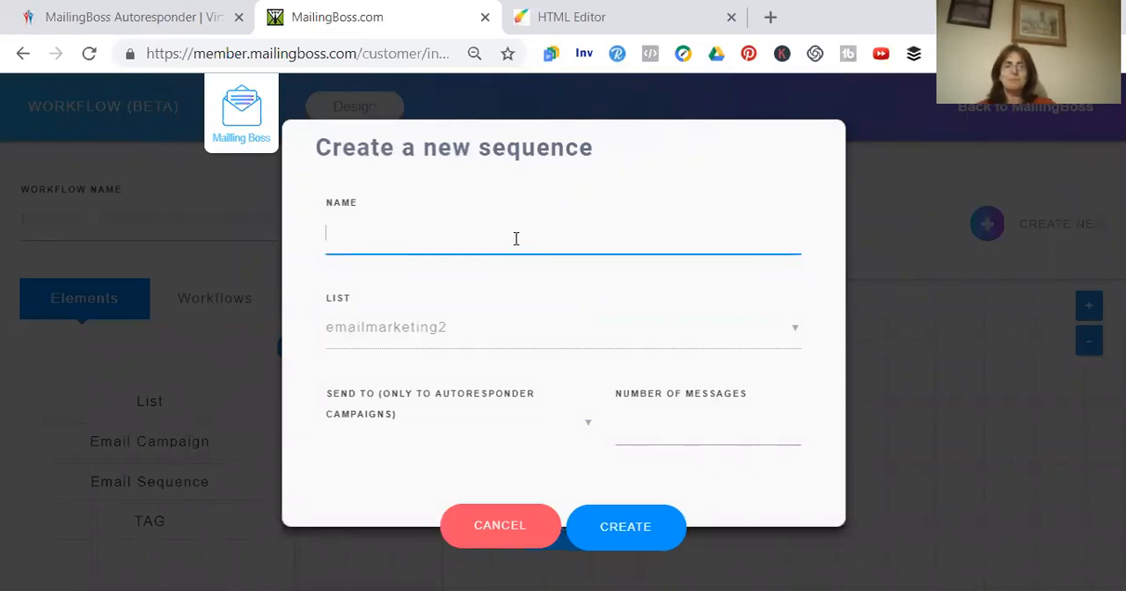
text(Top Ti)
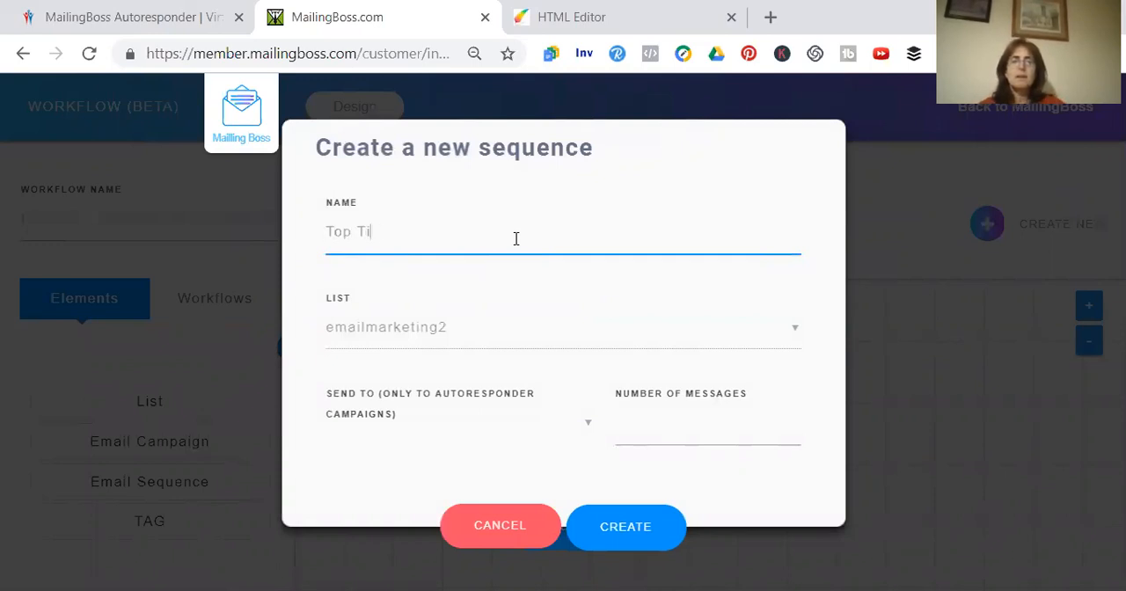
text(ps for new)
key(BackSpace)
key(BackSpace)
text(online market)
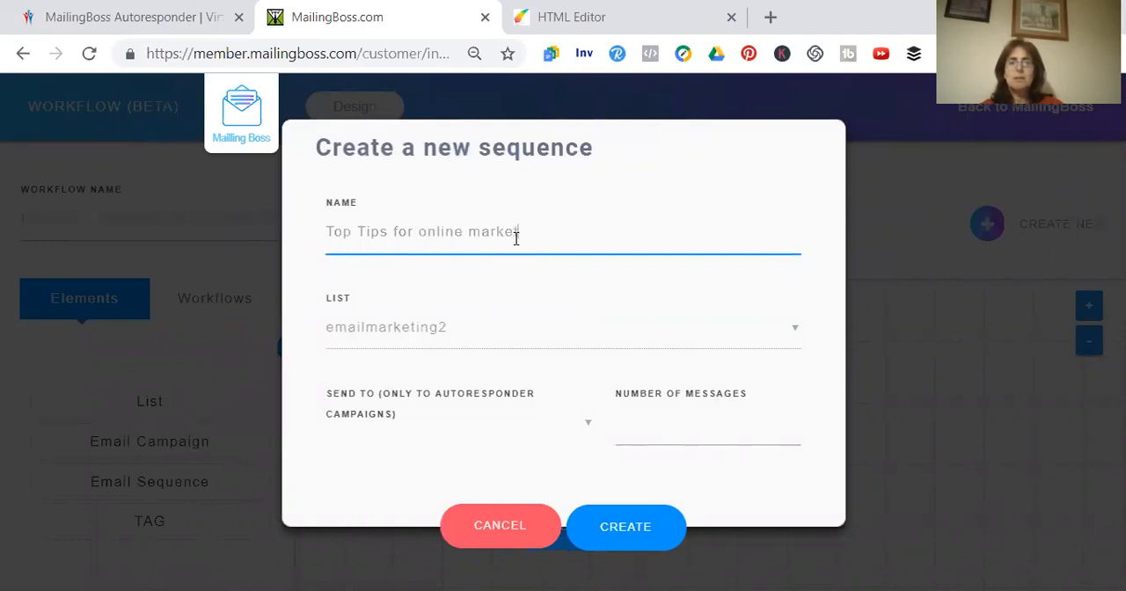
text(ers)
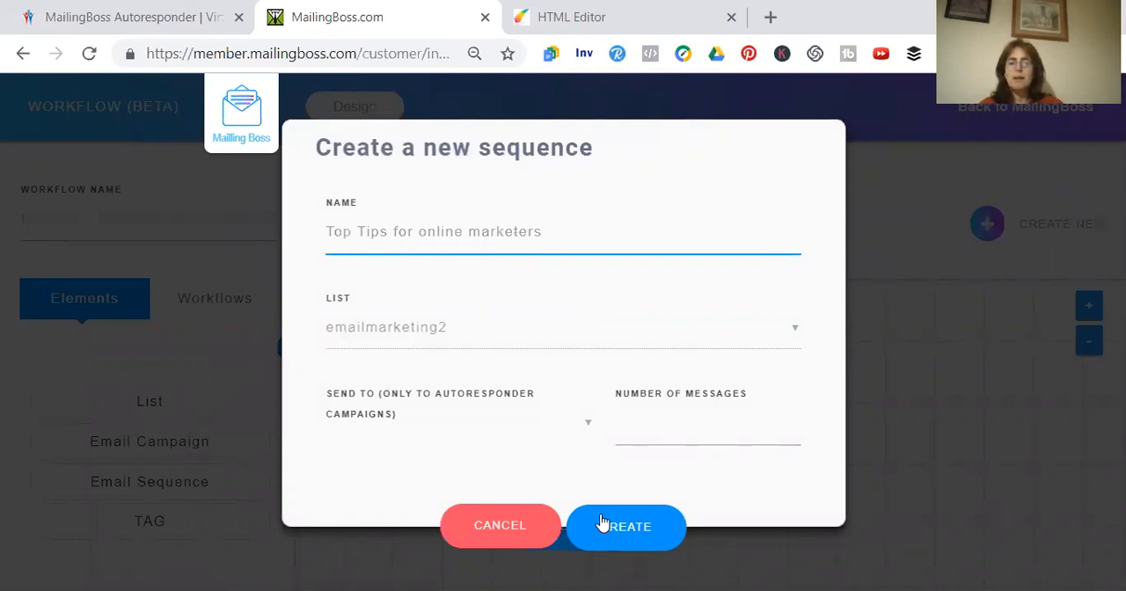
click(625, 533)
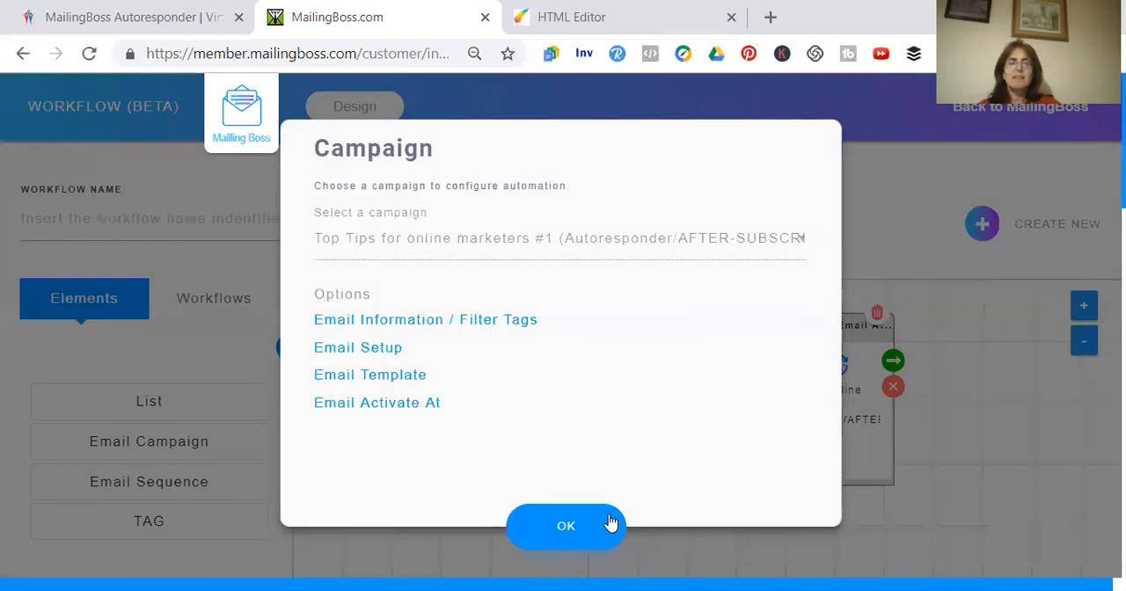
Name the workflow "7 steps di"
click(393, 350)
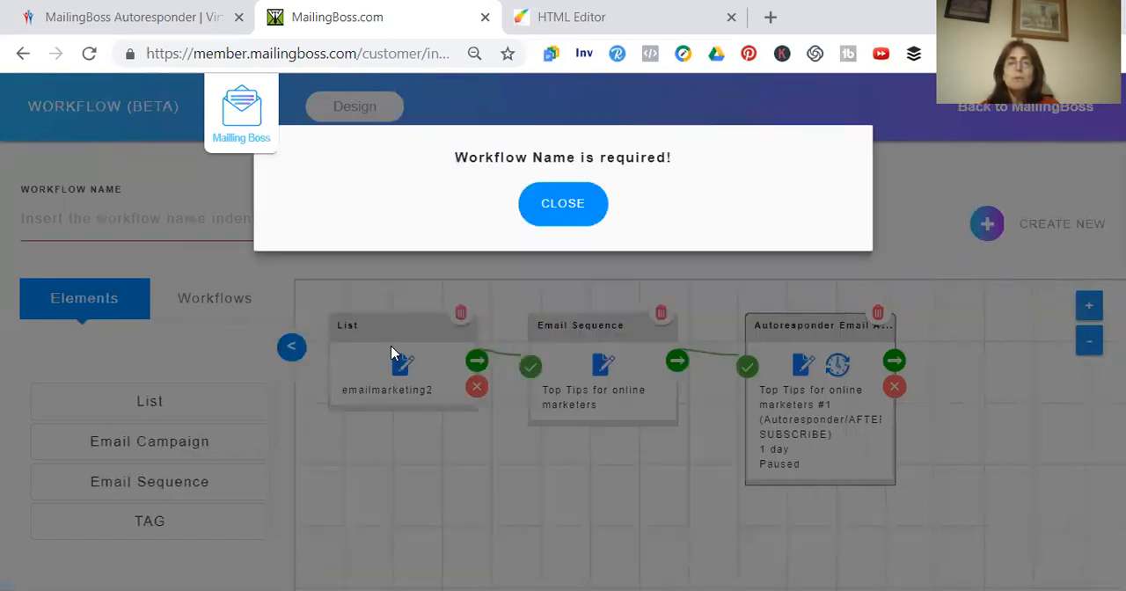
click(563, 205)
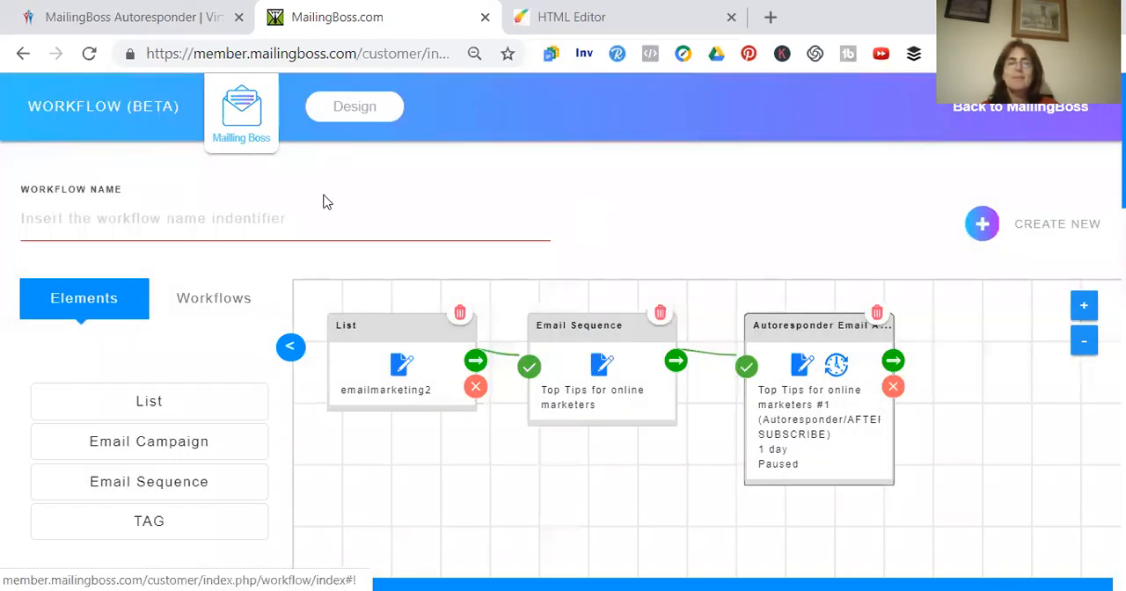
click(170, 200)
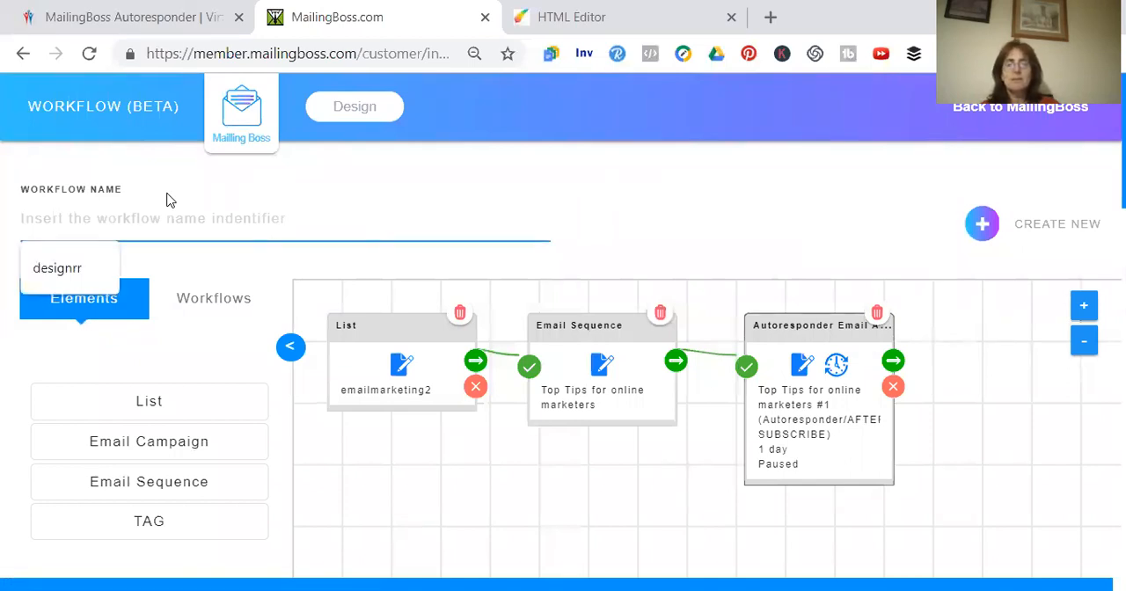
text(7 steps)
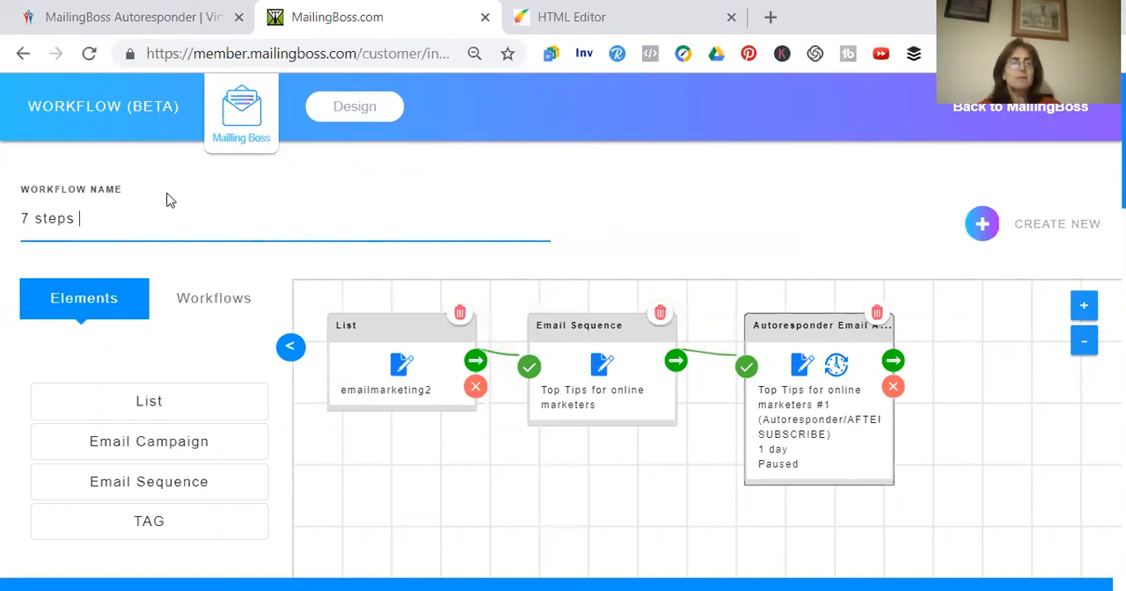
text( t)
text(di)
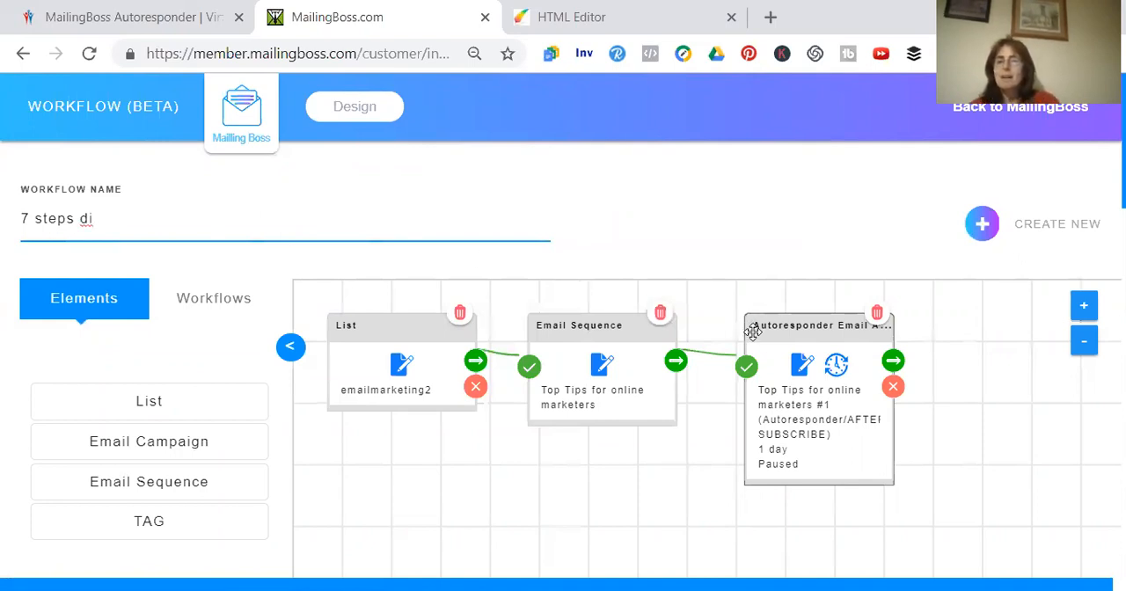
Open the email setup of the sequence's autoresponder email, save it with its existing sender details and subject, and continue to the template
click(802, 366)
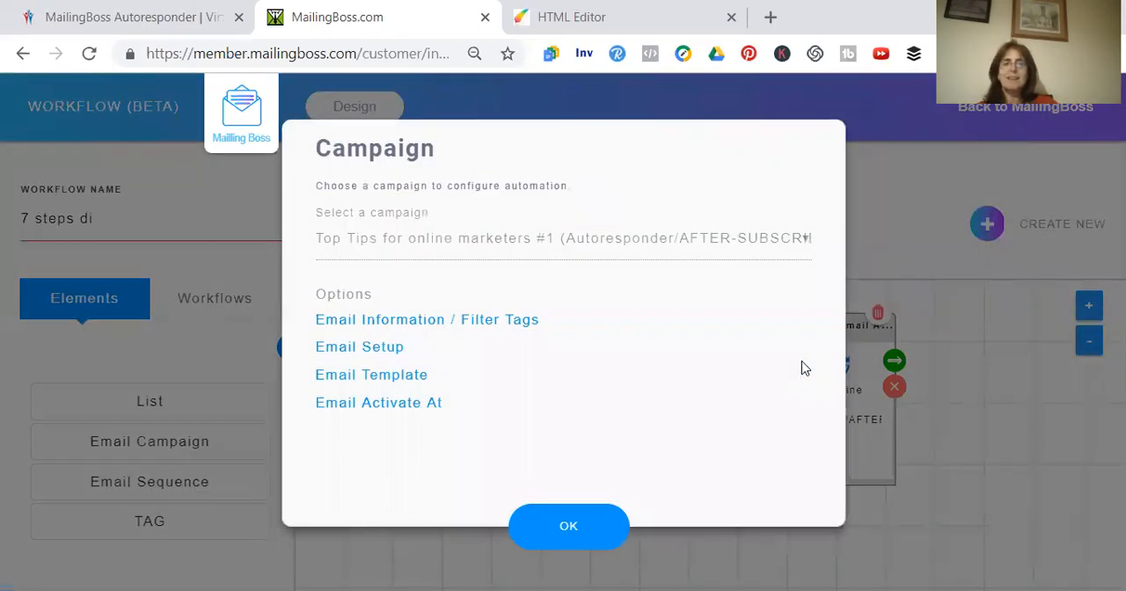
click(383, 350)
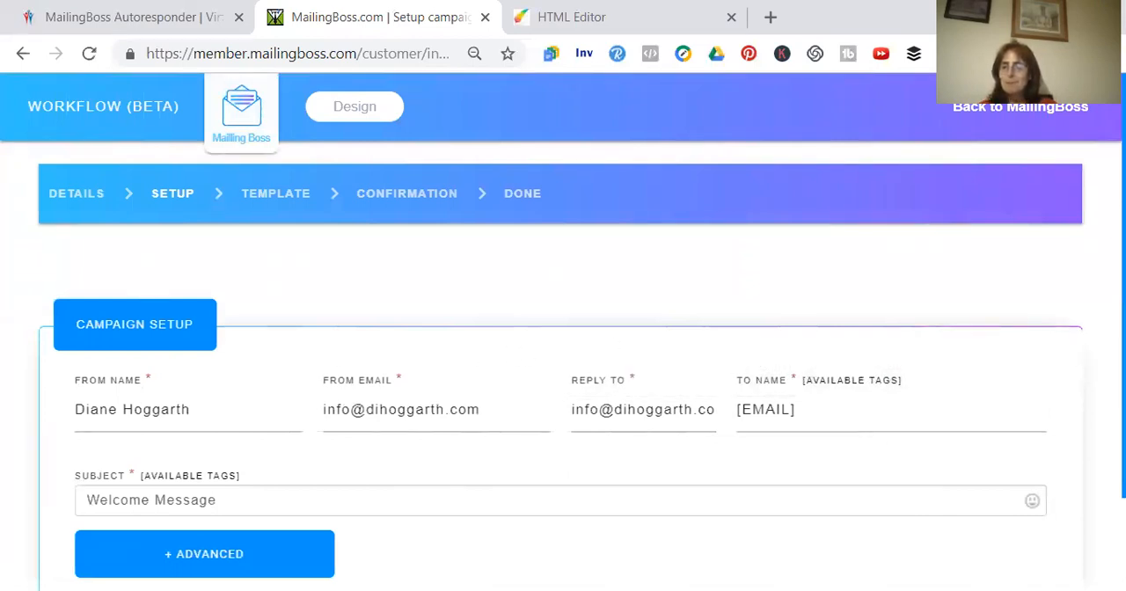
scroll(563, 325, down, 1)
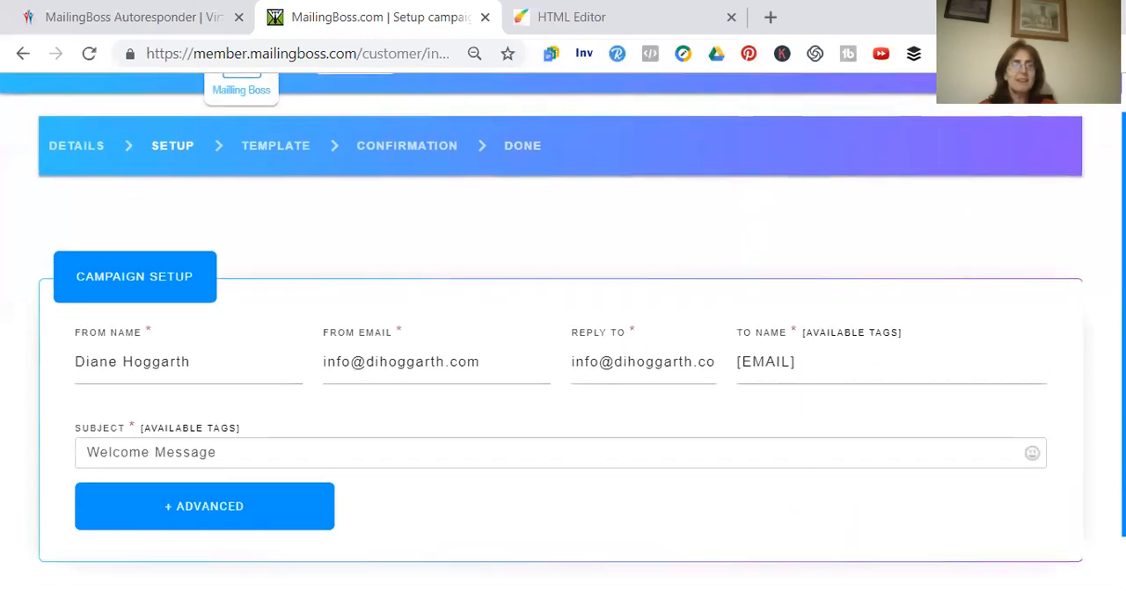
scroll(564, 332, down, 1)
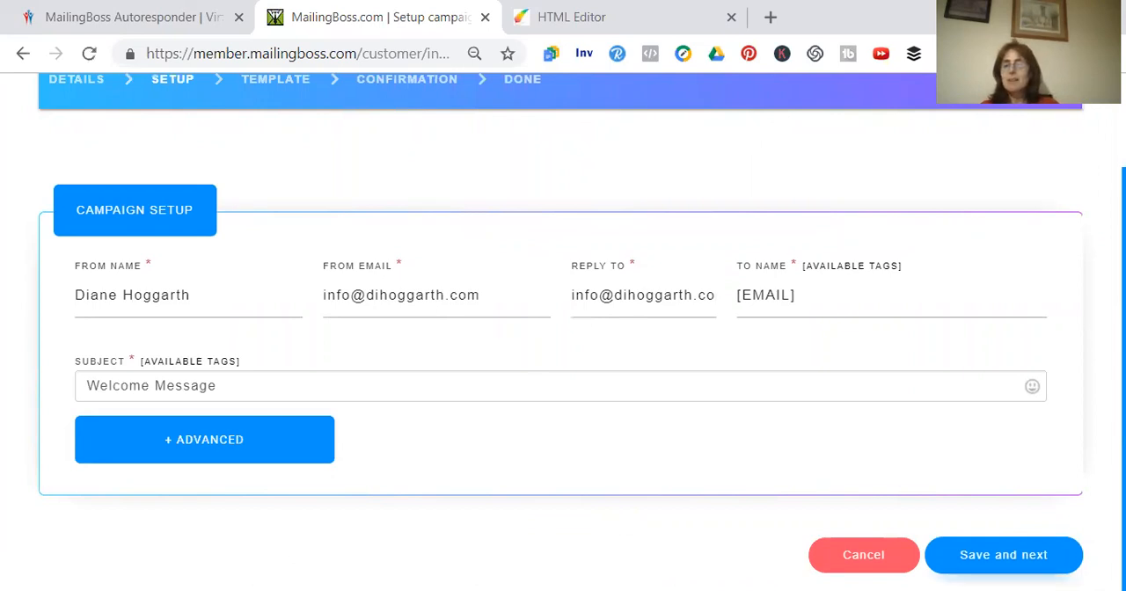
click(1003, 555)
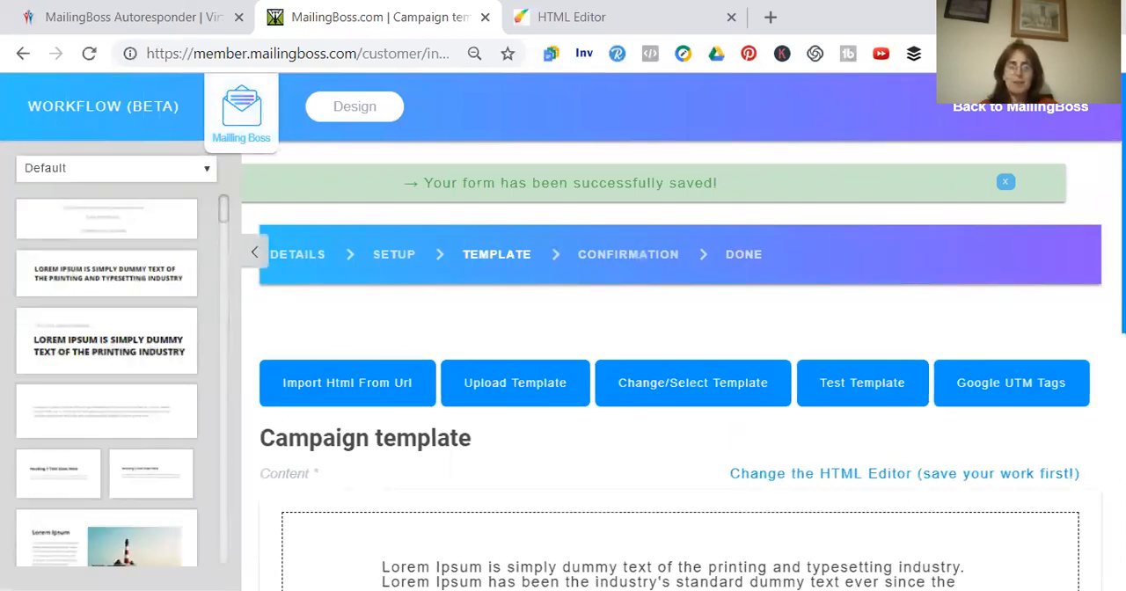
Replace the Lorem Ipsum paragraph in the campaign template with "Thank you for subscribing to my list"
scroll(672, 352, down, 3)
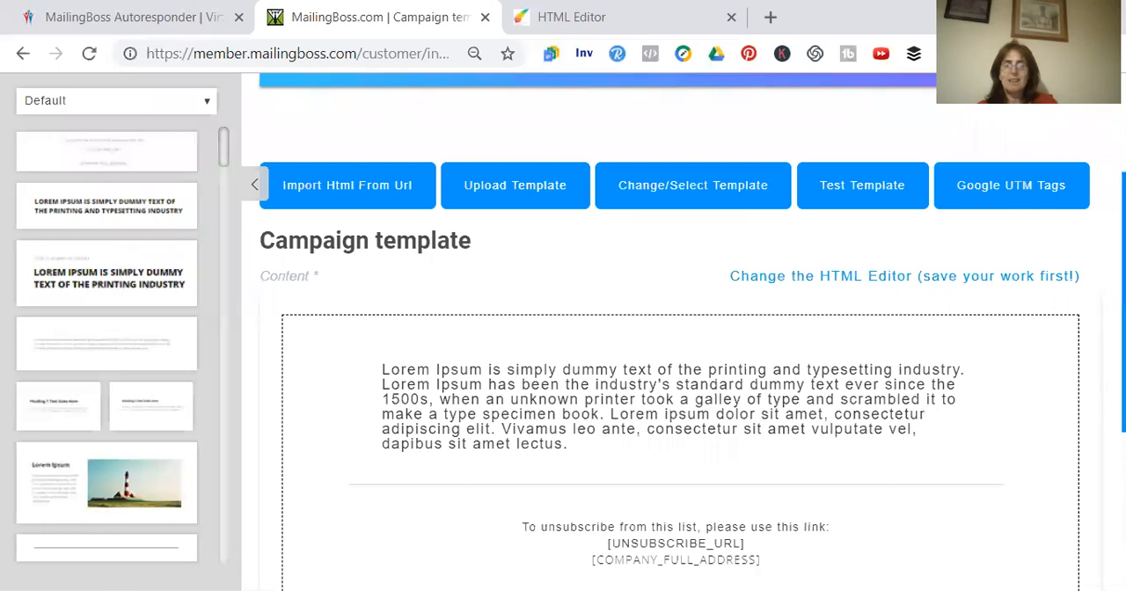
click(672, 387)
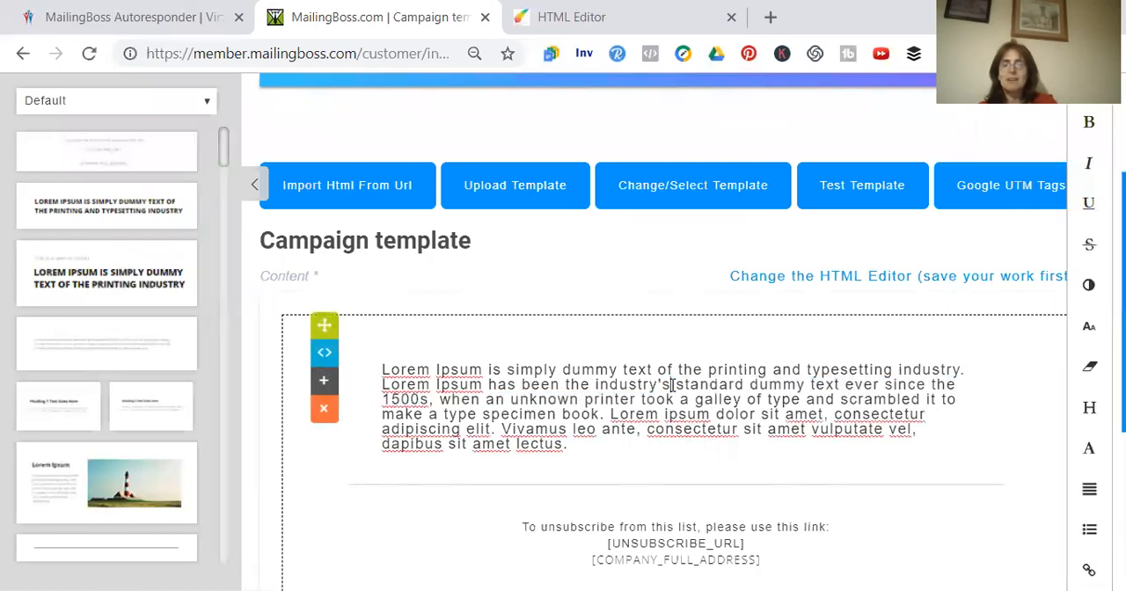
triple_click(672, 387)
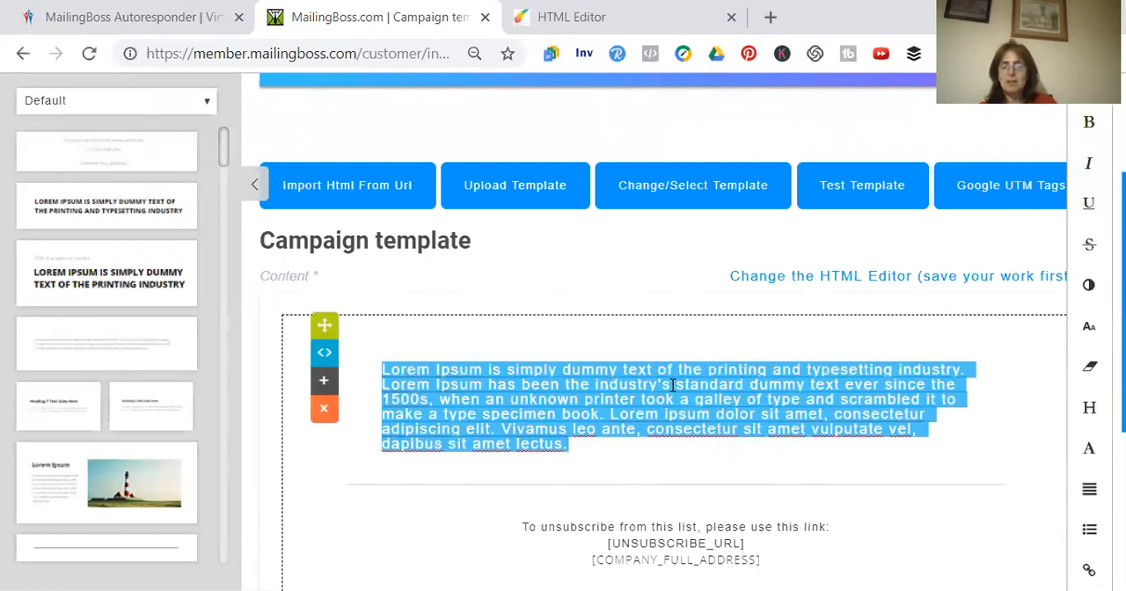
key(BackSpace)
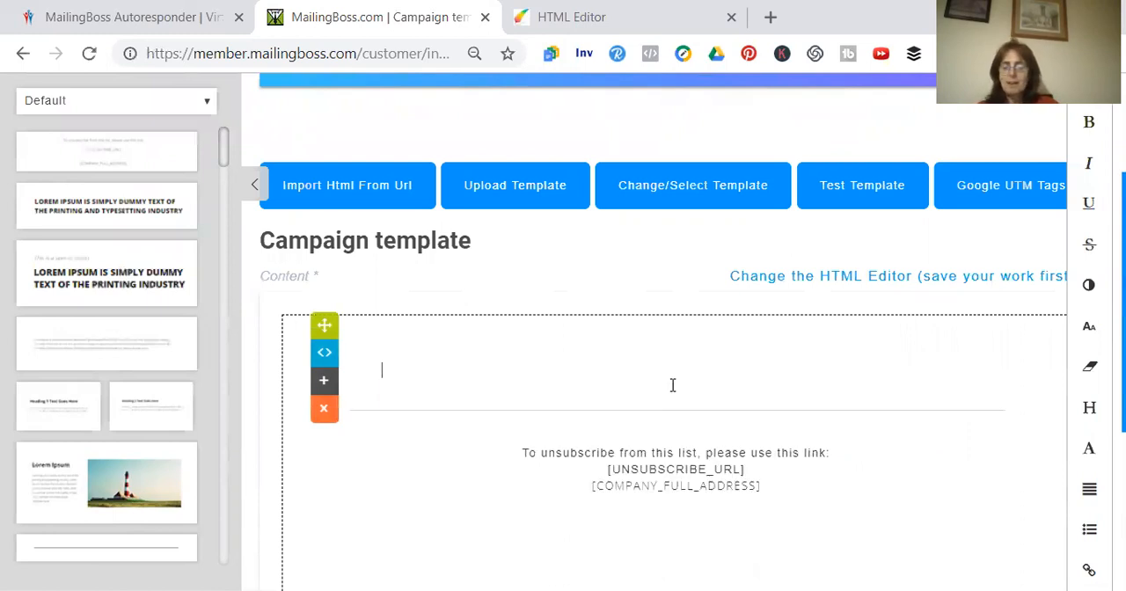
text(Thna)
text(n)
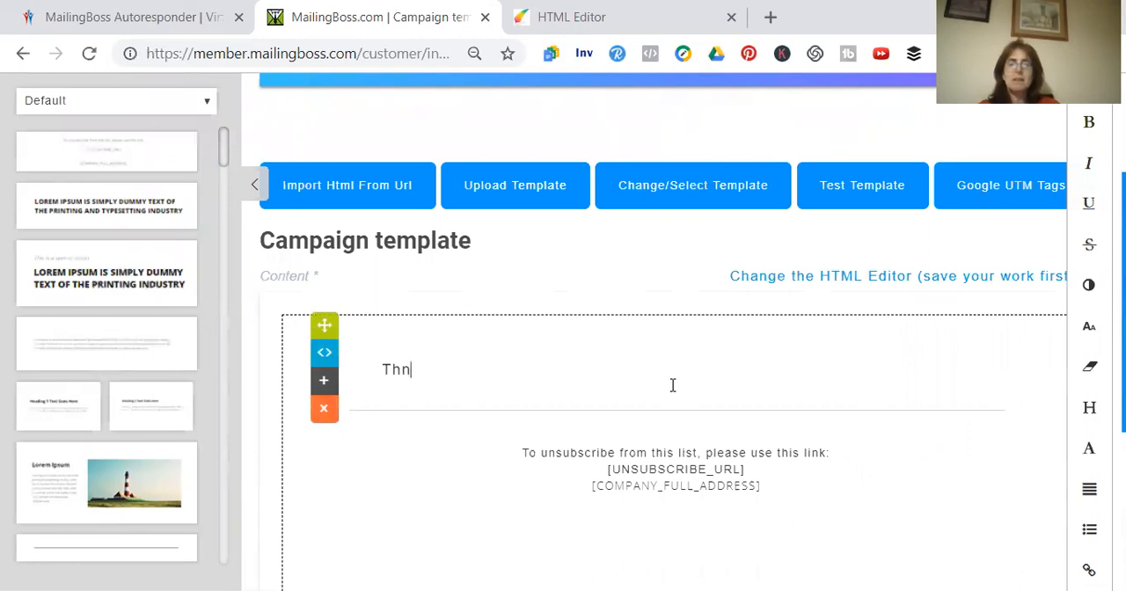
text(nk you)
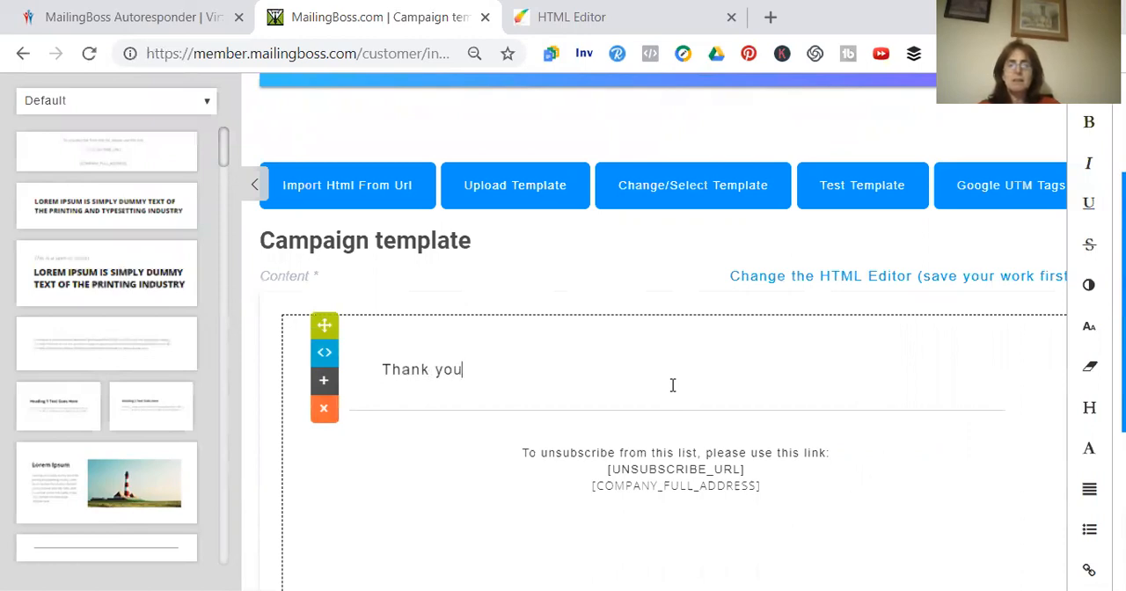
text( for subscir)
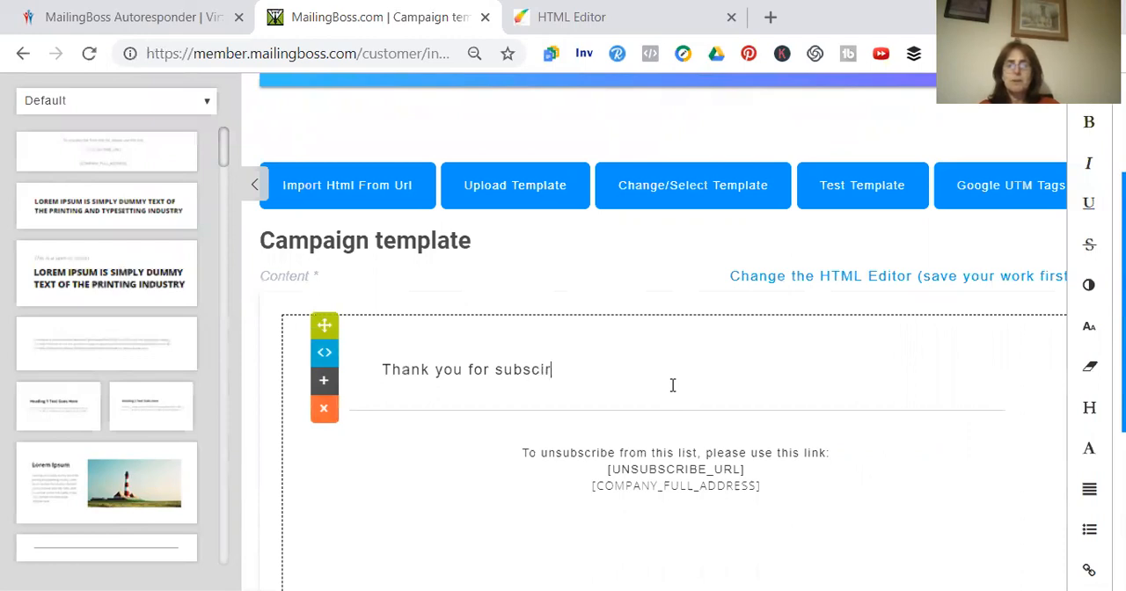
key(BackSpace)
key(BackSpace)
text(ribing to m)
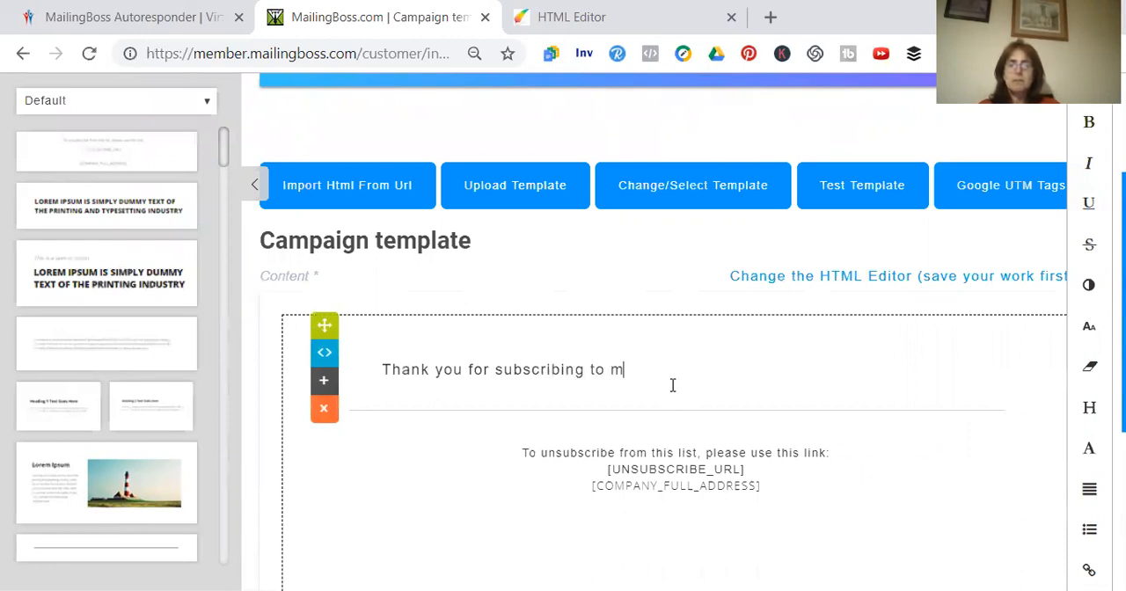
text(y list, I a)
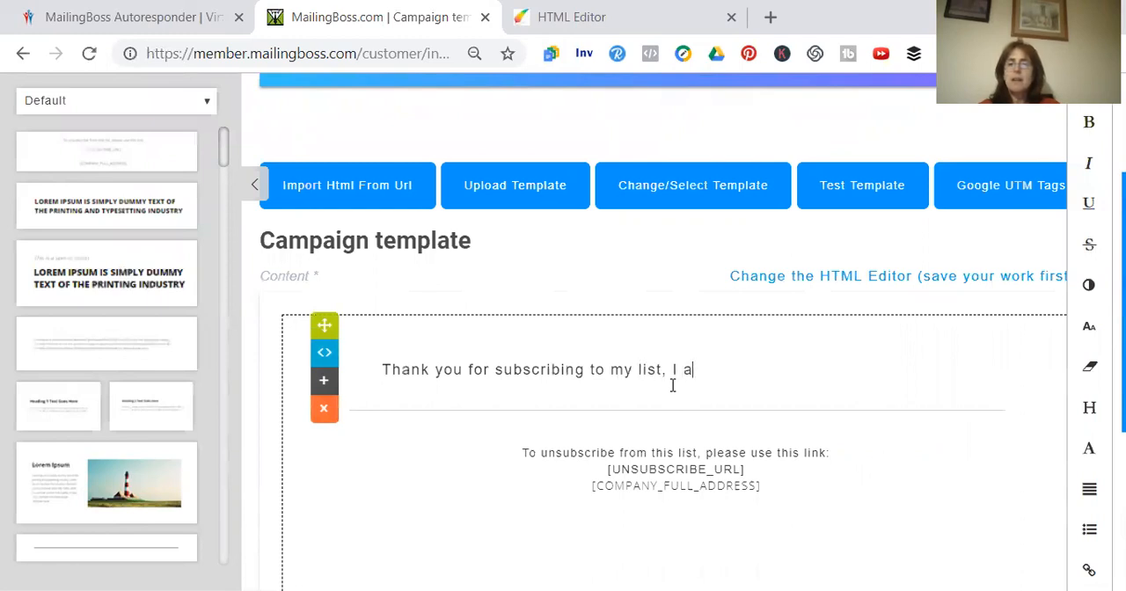
text(im to )
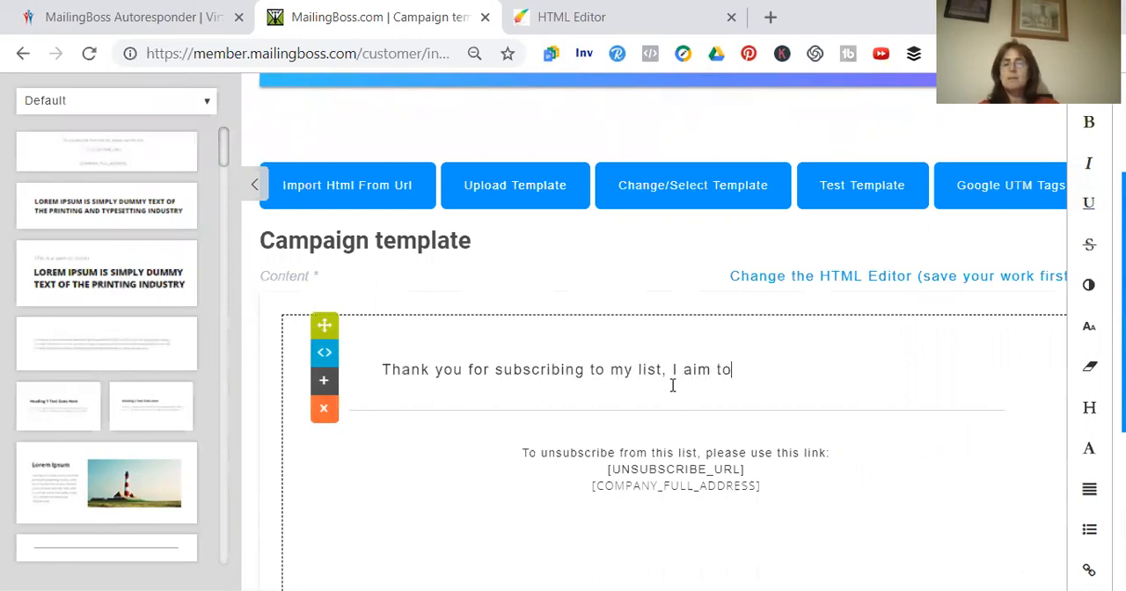
text(give yo)
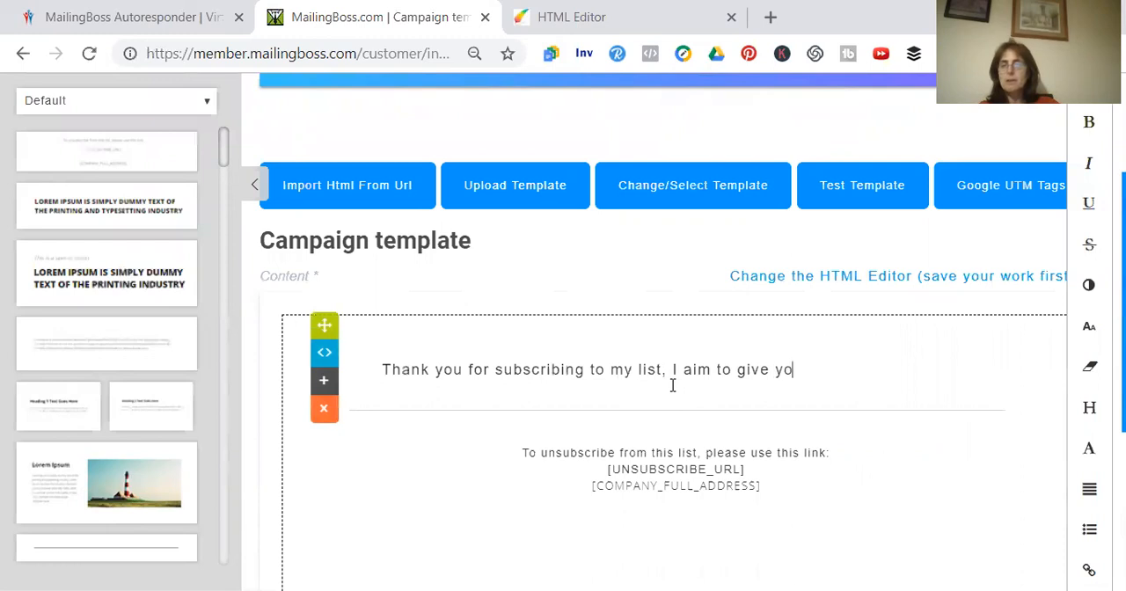
text(u VALU)
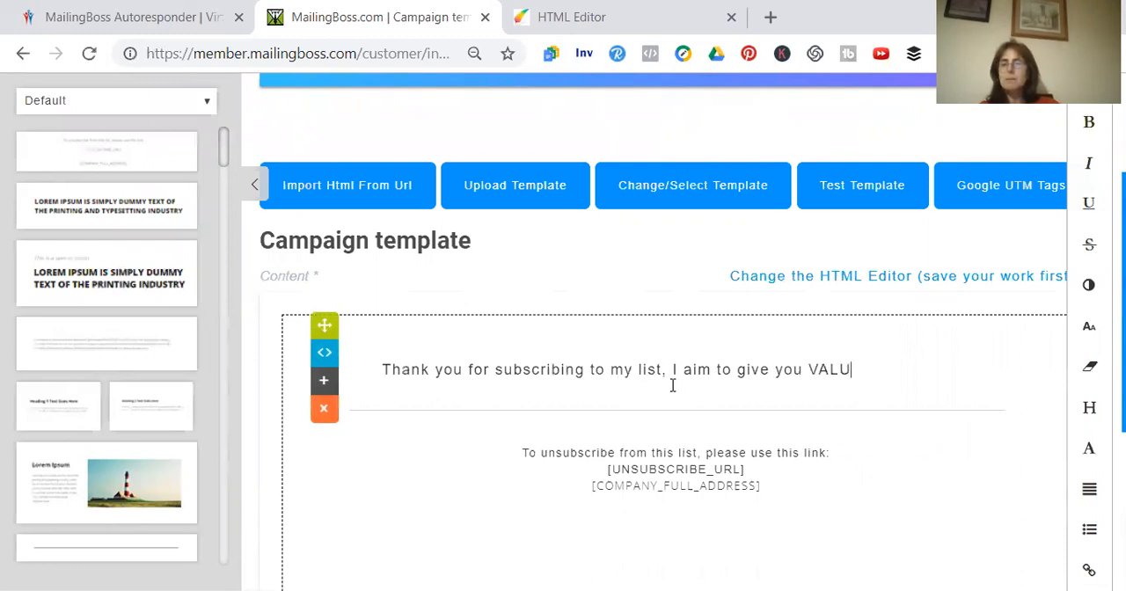
text(E and help )
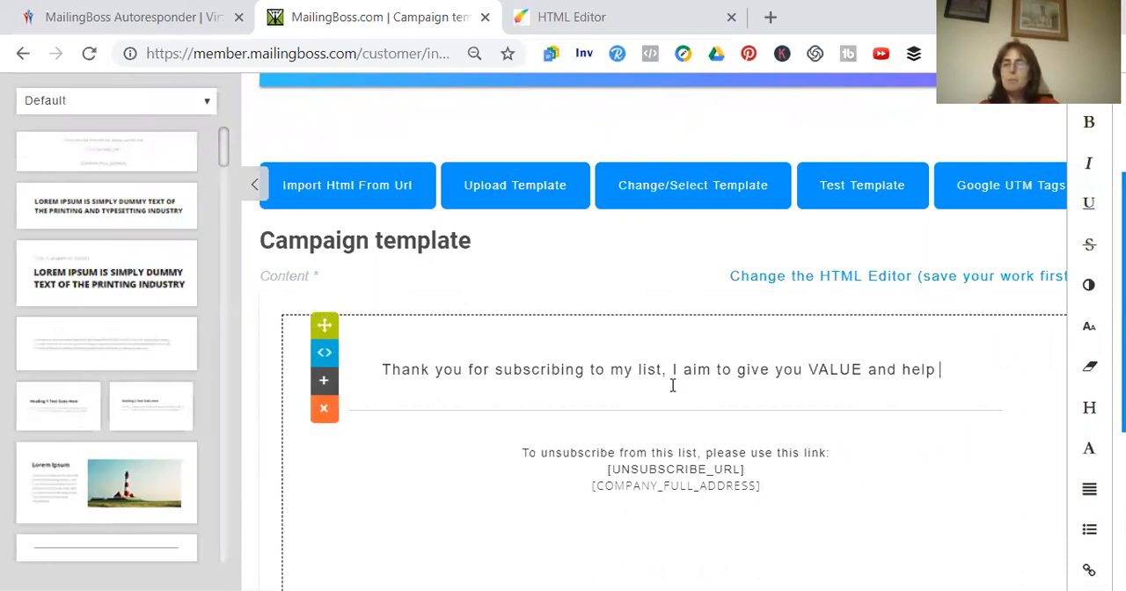
text(you on your quest for)
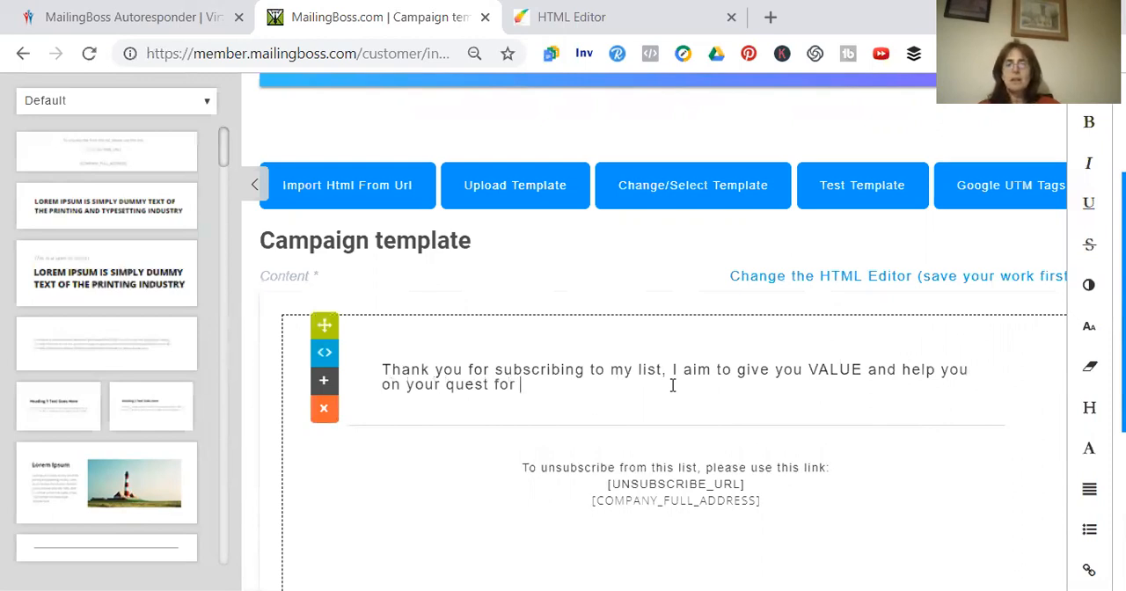
text( fi)
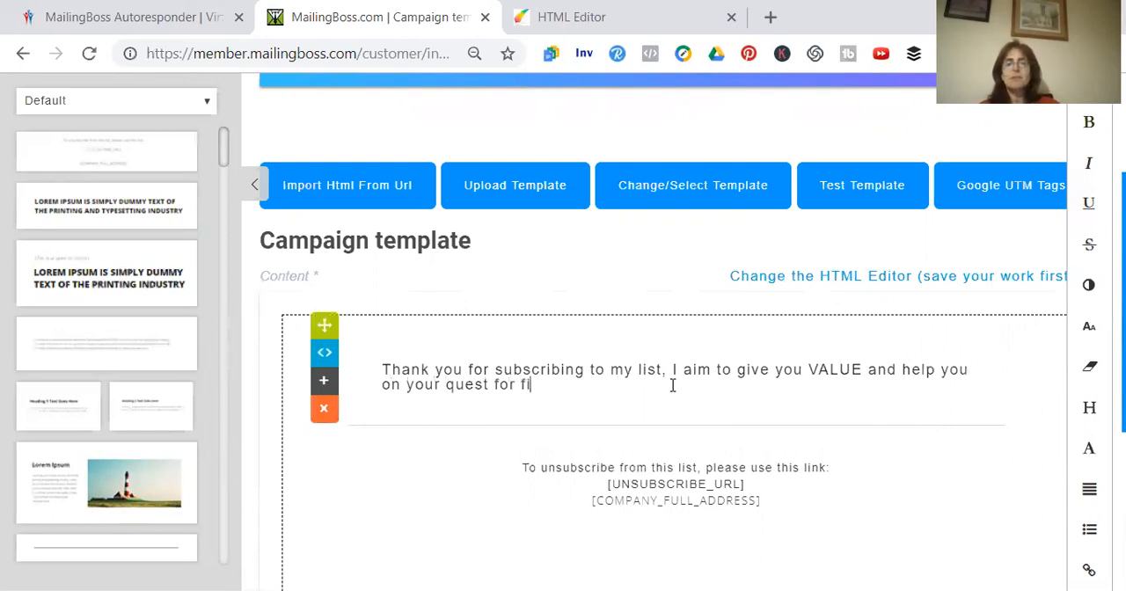
text(nanci)
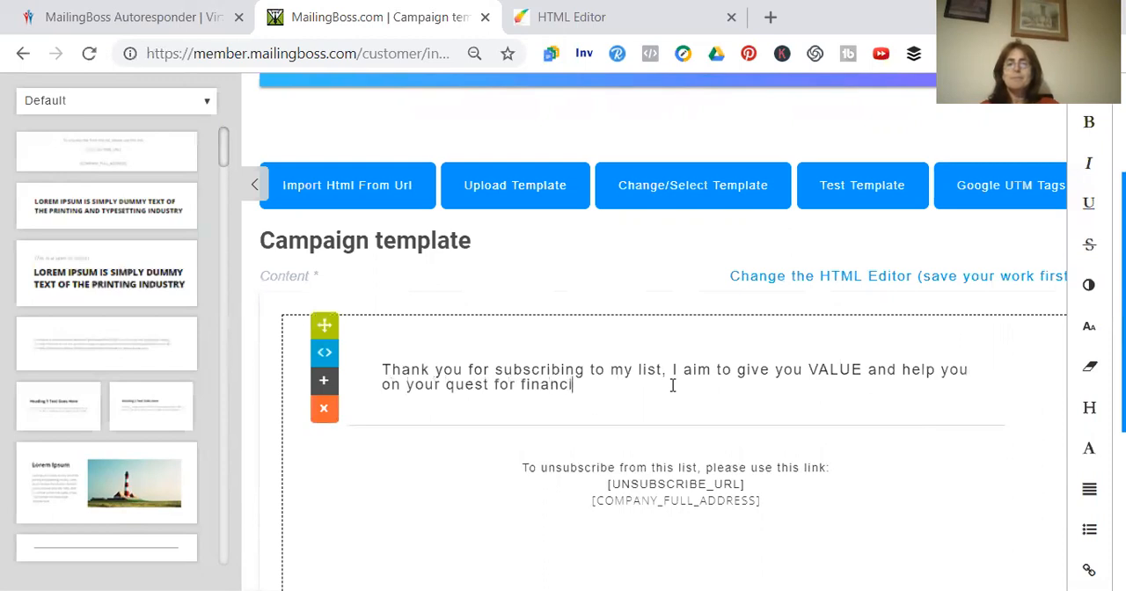
text(al fre)
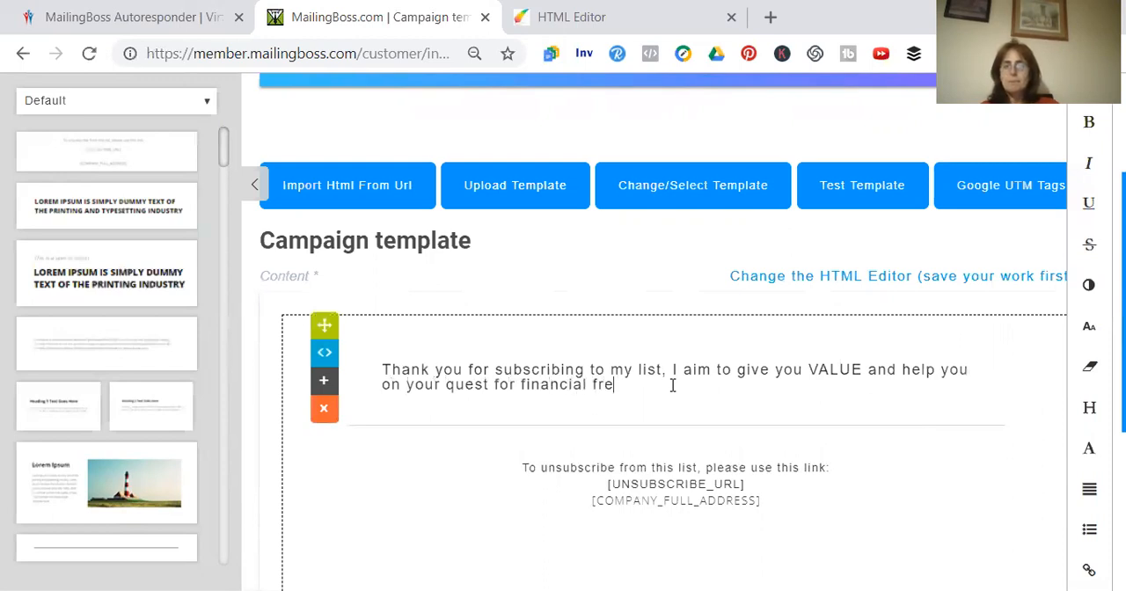
text(edom )
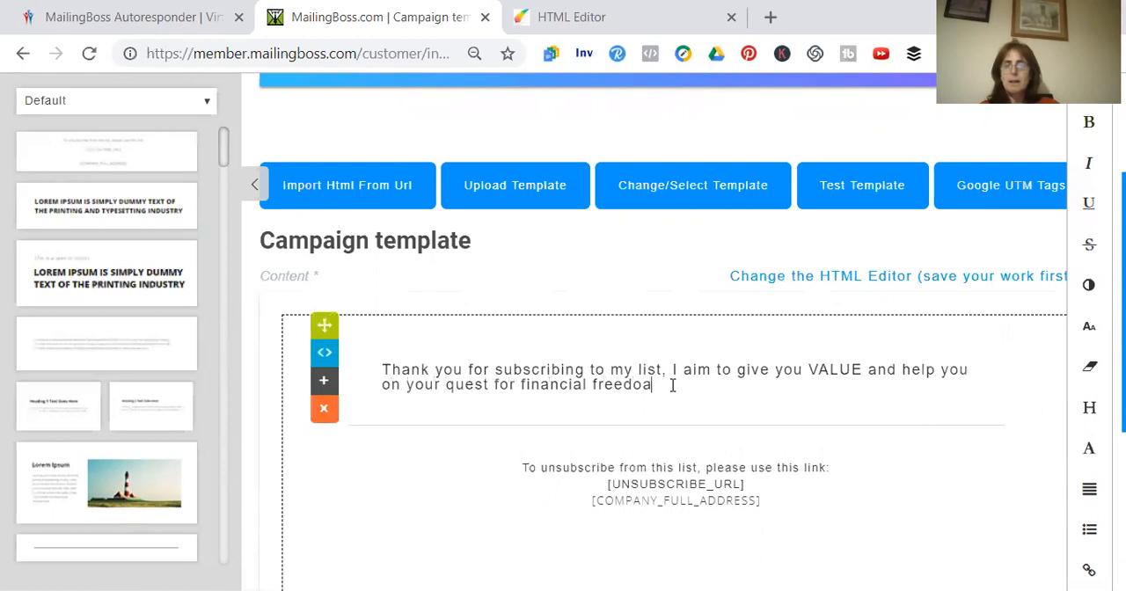
text(and the )
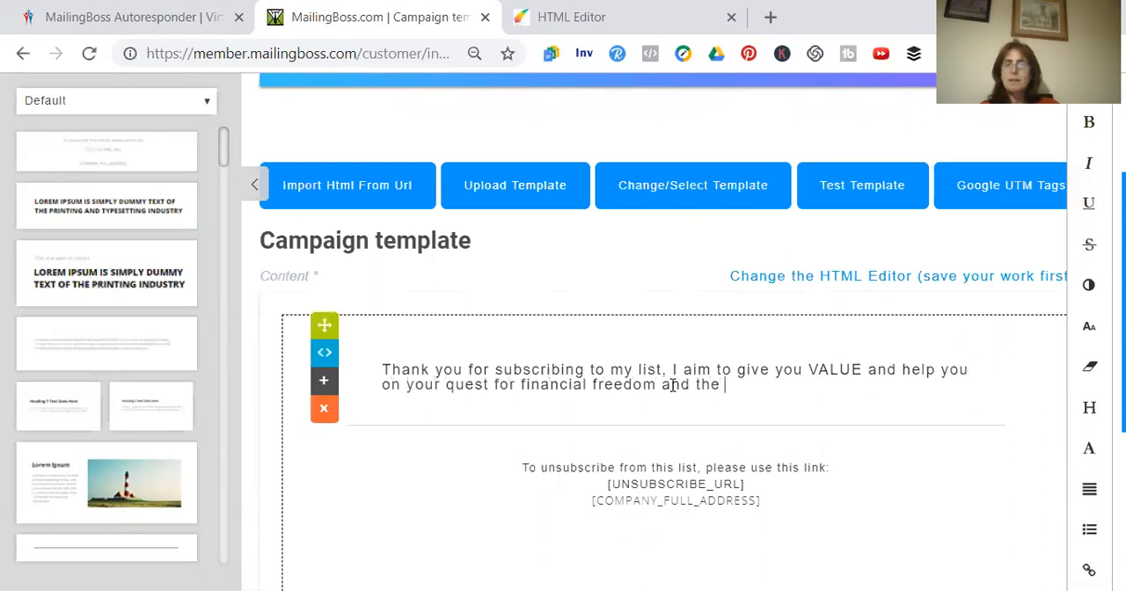
text(life you des)
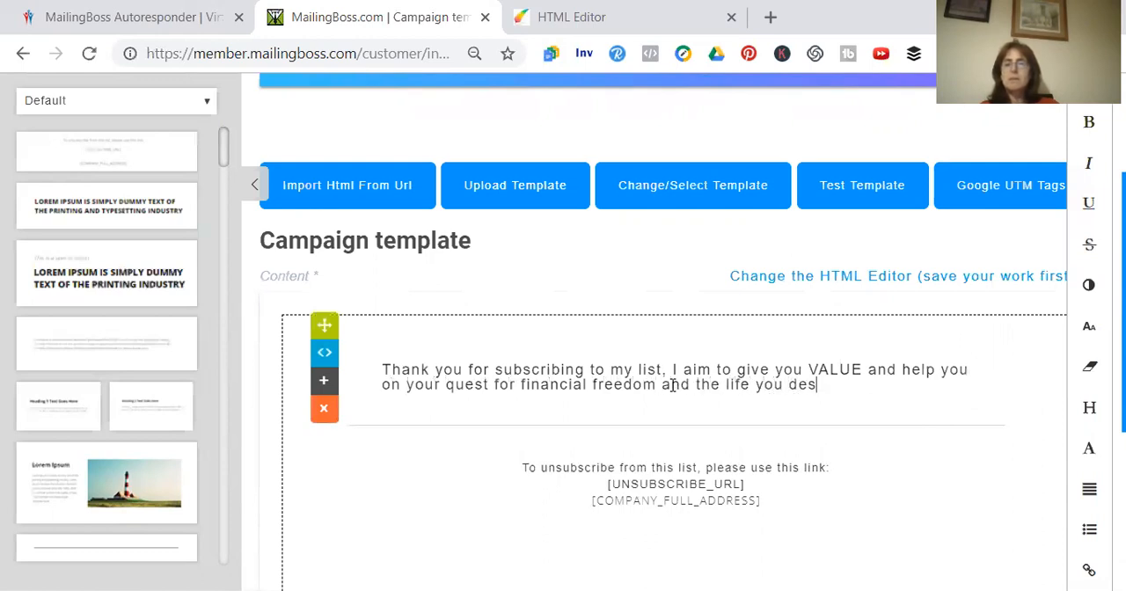
text(erve)
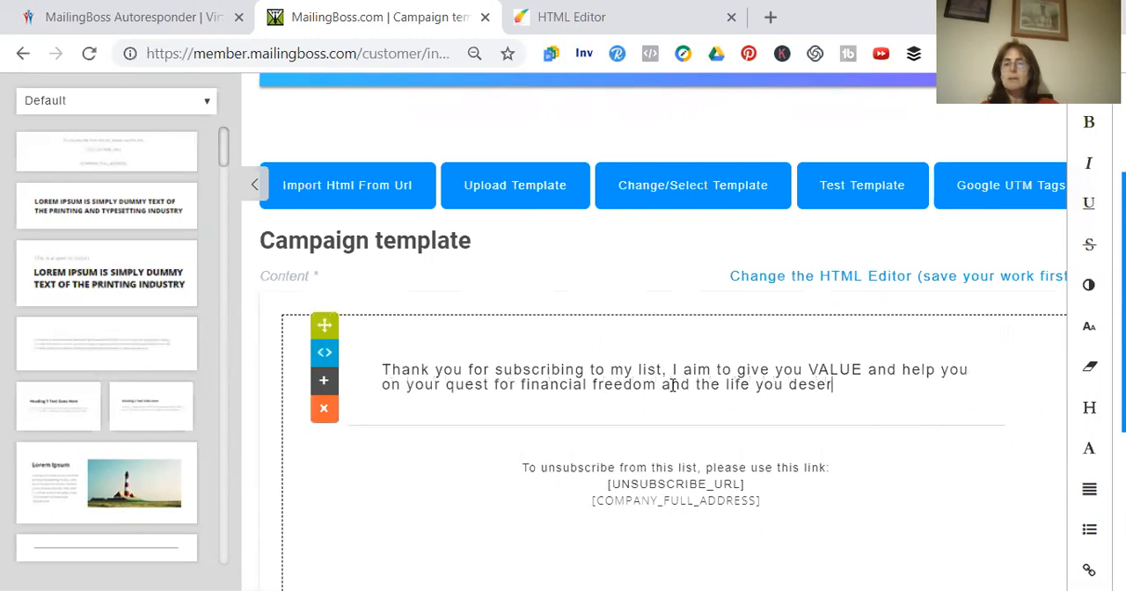
Extend the opening sentence with ", I aim to give you VALUE and help you on your quest for financial freedom and the life you deserve to have"
key(BackSpace)
key(BackSpace)
text(ve to have)
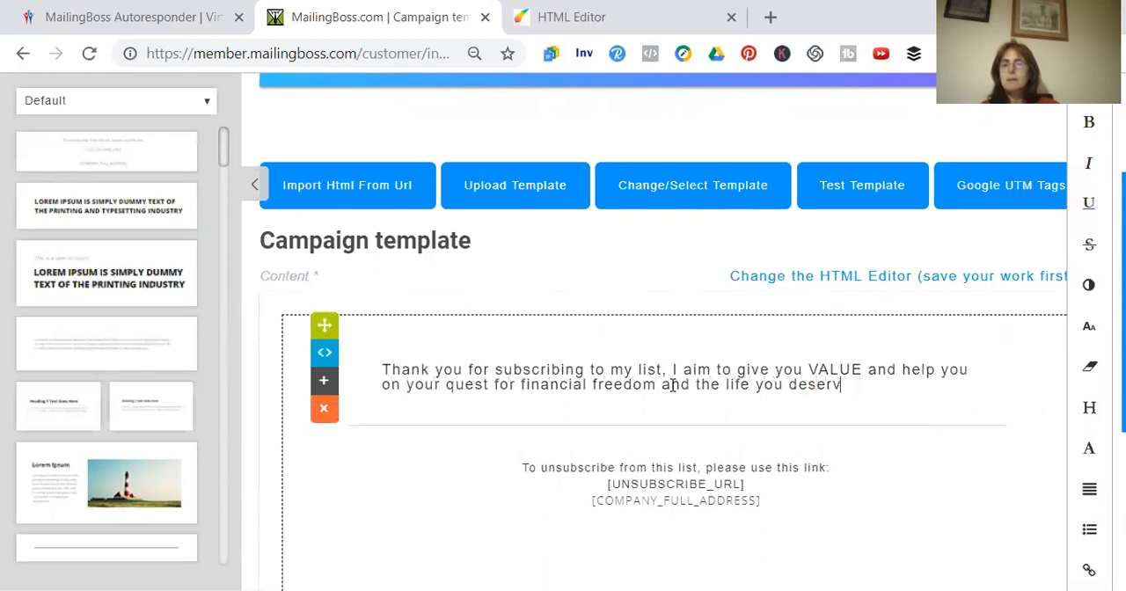
Add a sign-off below the paragraph with "Regards" and the sender's first name on separate lines
key(Return)
key(Return)
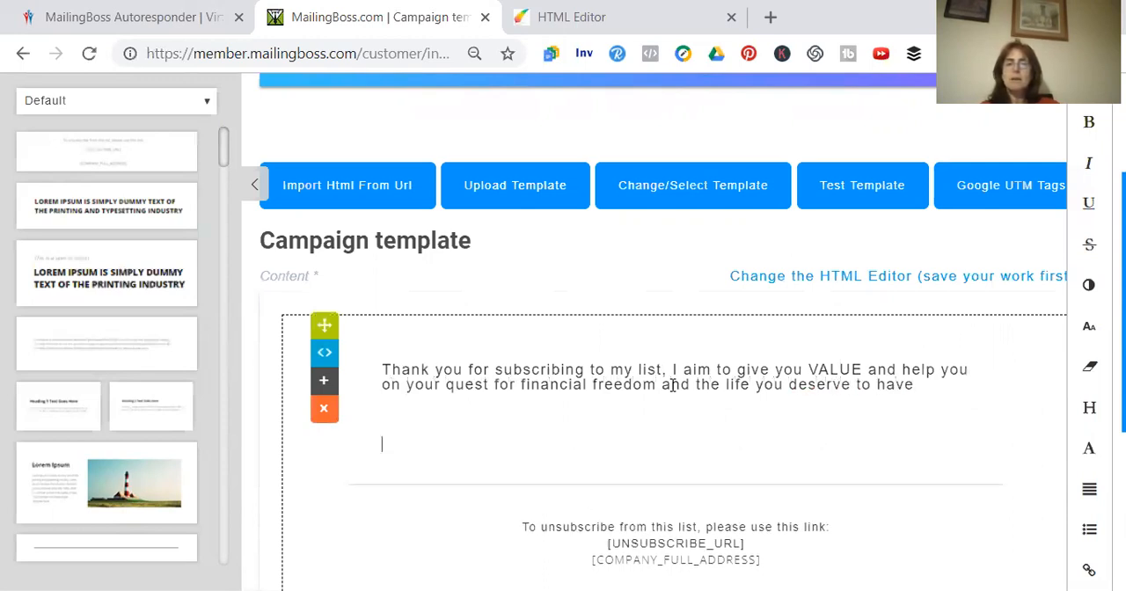
key(Up)
text(Regards)
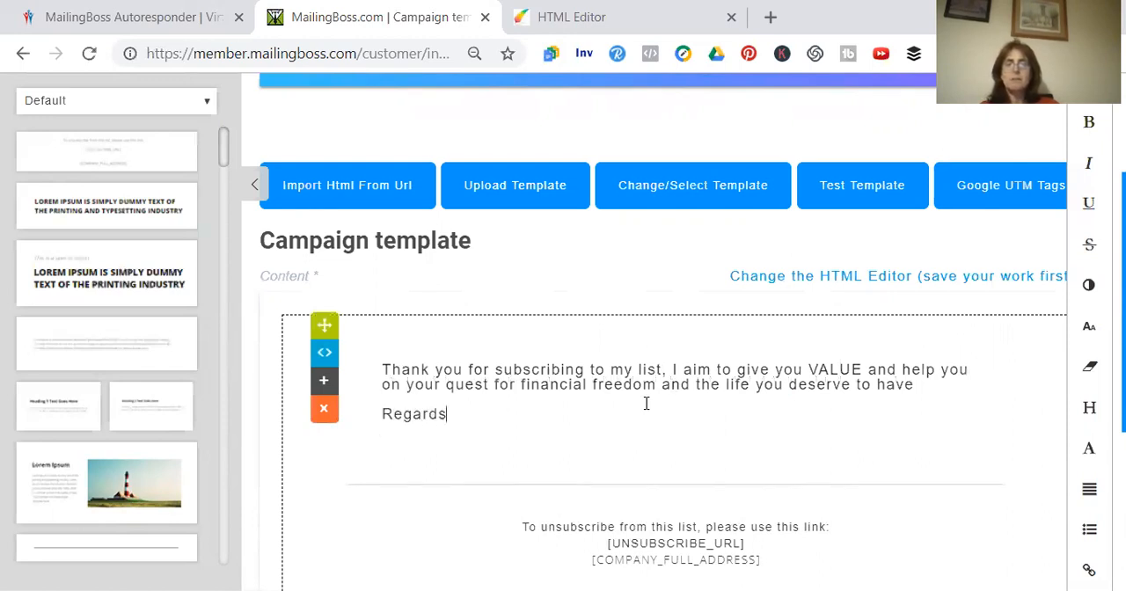
key(Return)
text(Diane)
key(Return)
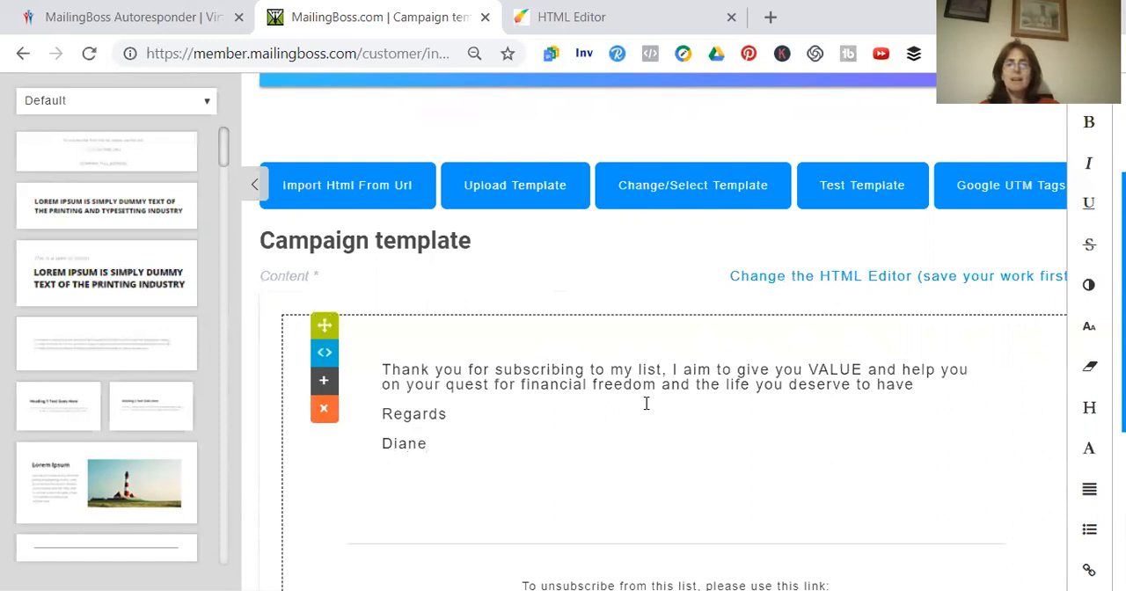
Insert a new paragraph above the sign-off reading "If you haven't already had an invite to my group"
click(920, 385)
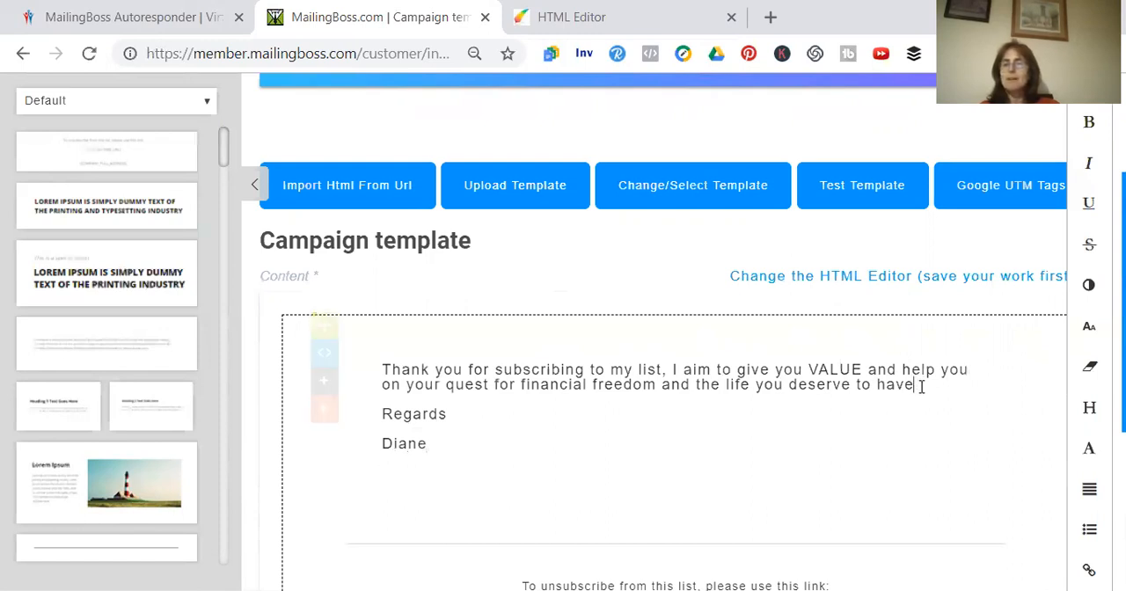
key(Return)
text(If you ahve)
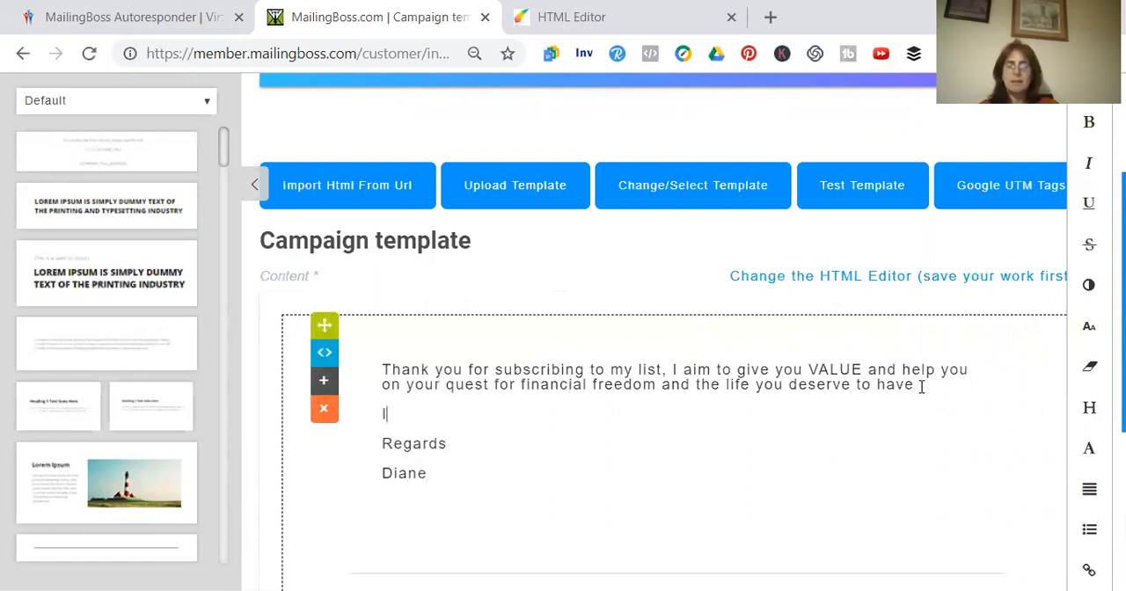
key(BackSpace)
key(BackSpace)
key(BackSpace)
key(BackSpace)
text(have)
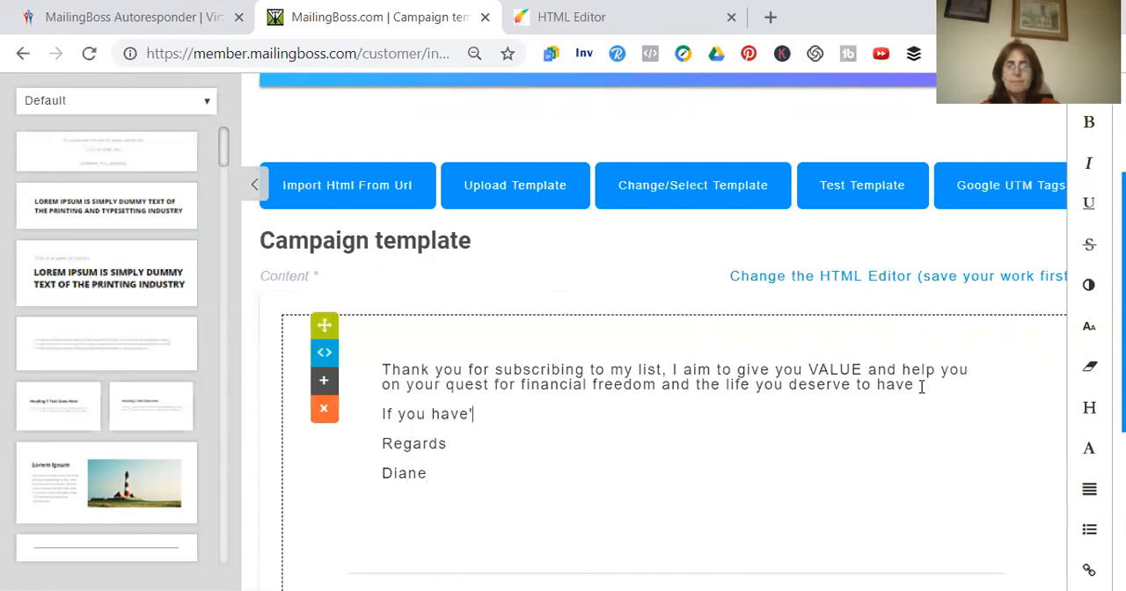
scroll(922, 388, down, 1)
text(n')
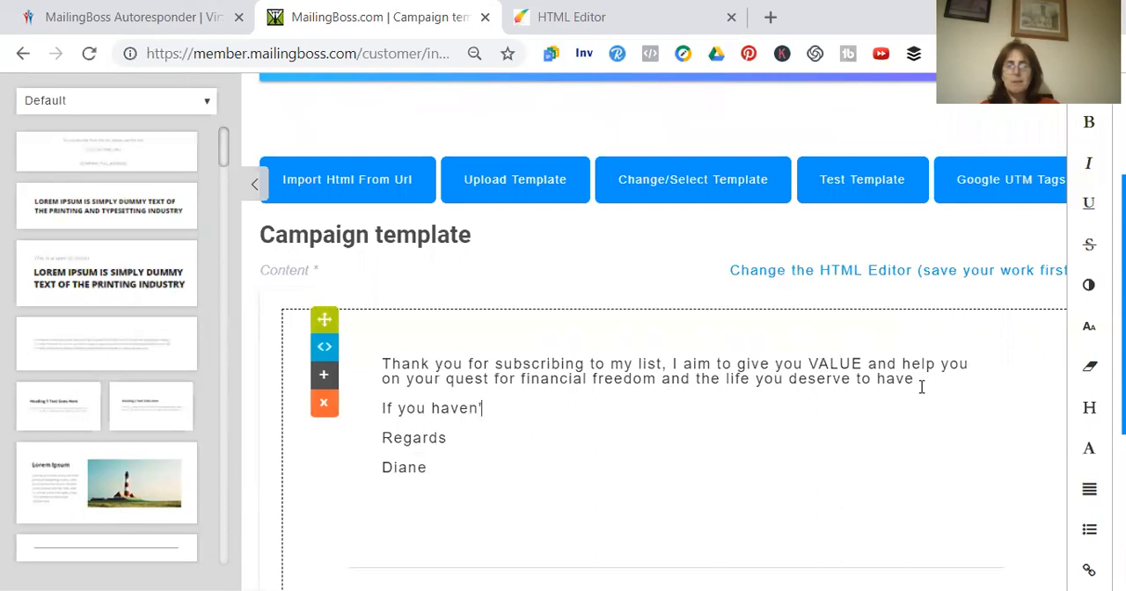
text(t)
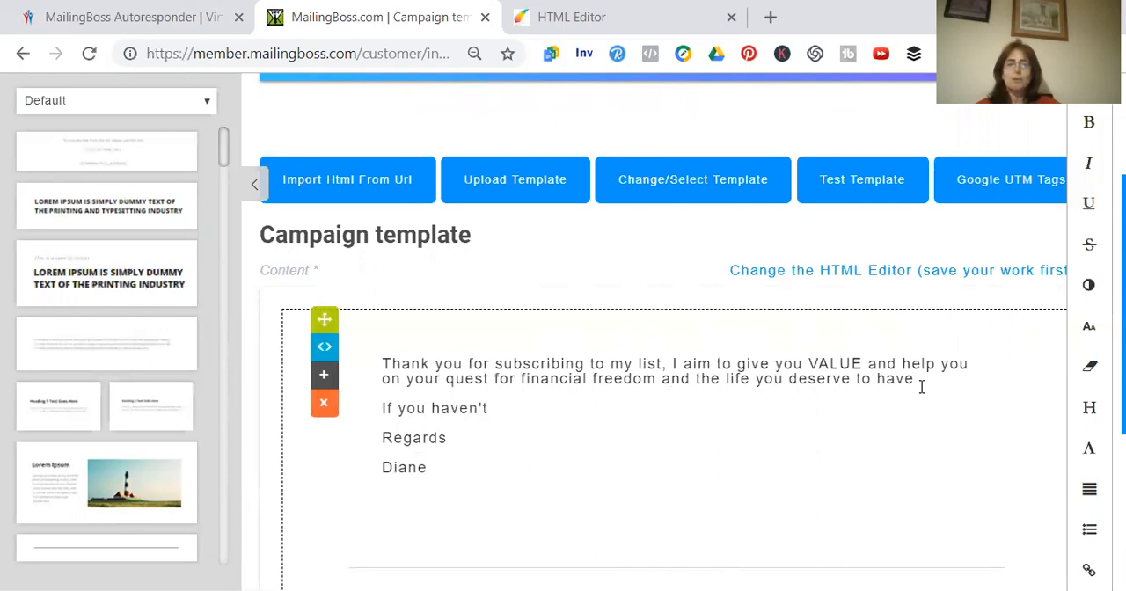
text( already )
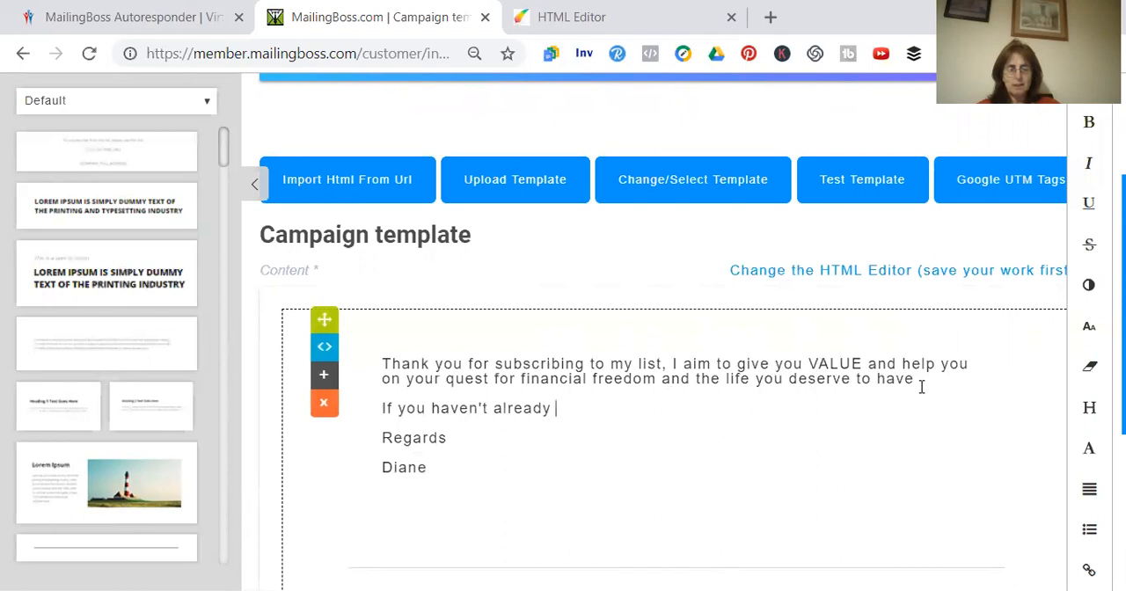
text(had a)
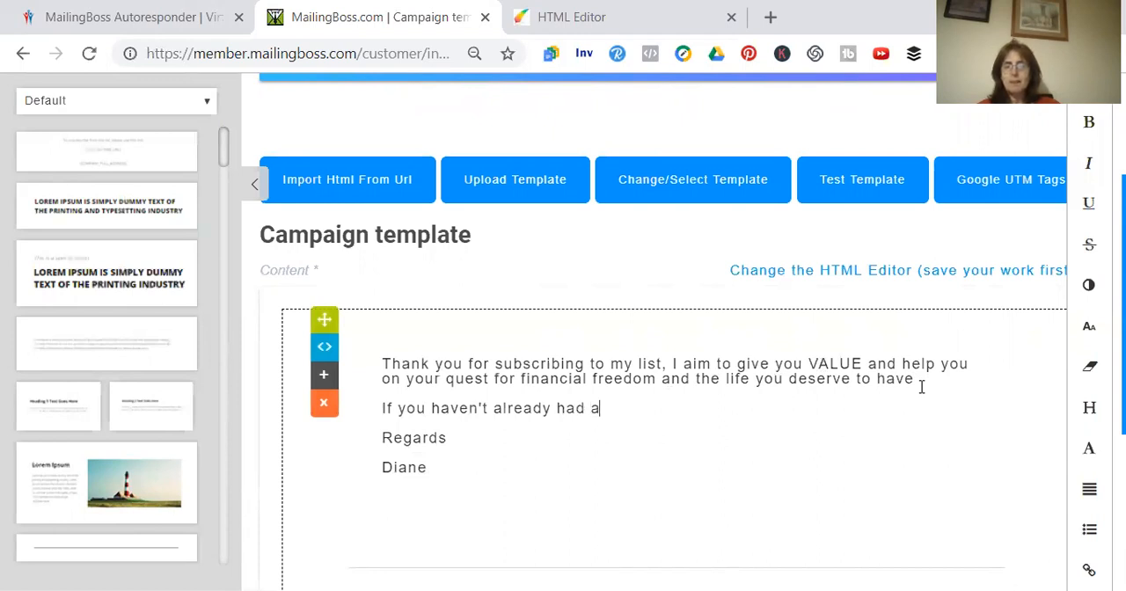
text(n ivinvite yo)
key(BackSpace)
key(BackSpace)
text(to my goru)
text(p)
key(BackSpace)
key(BackSpace)
key(BackSpace)
key(BackSpace)
text(roup )
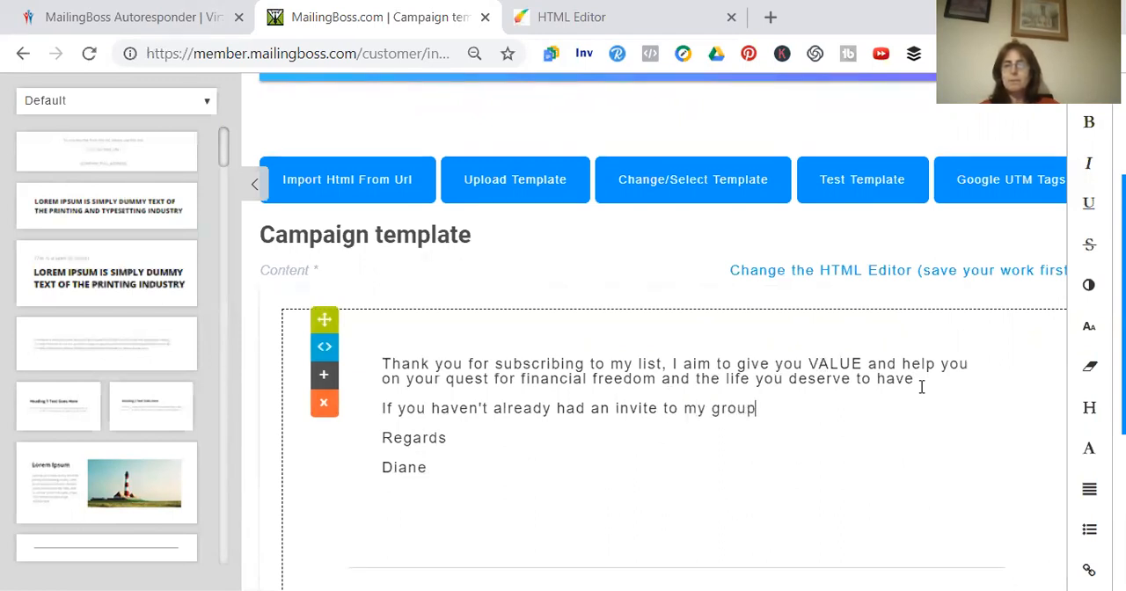
text(Attraction Marketing Un)
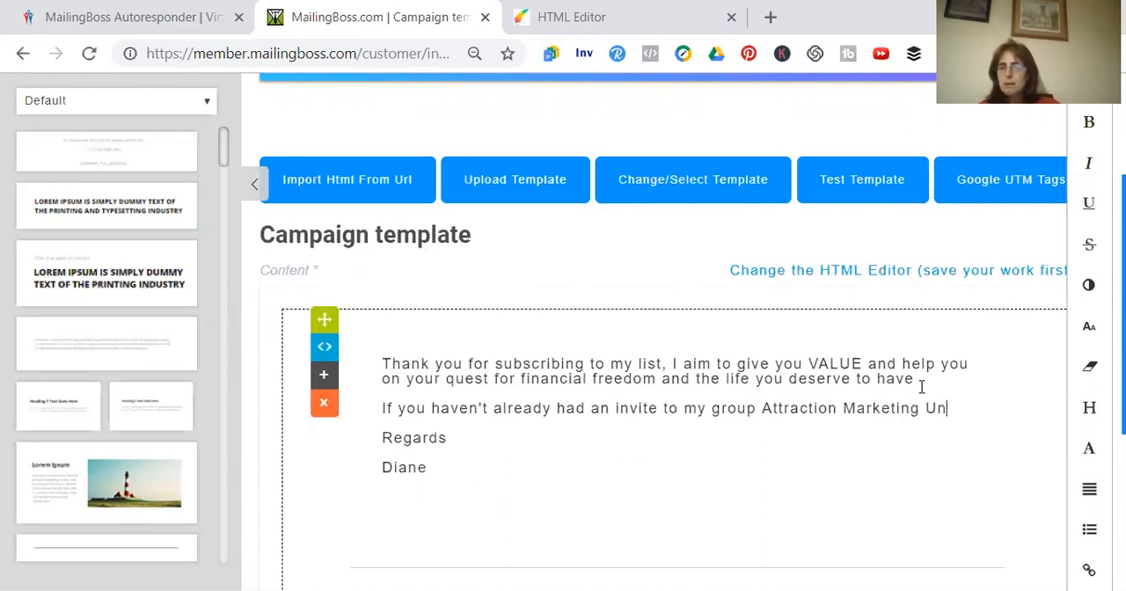
Complete the invite sentence with "Attraction Marketing Unleashed on Facebook, please click HERE"
text(leashed)
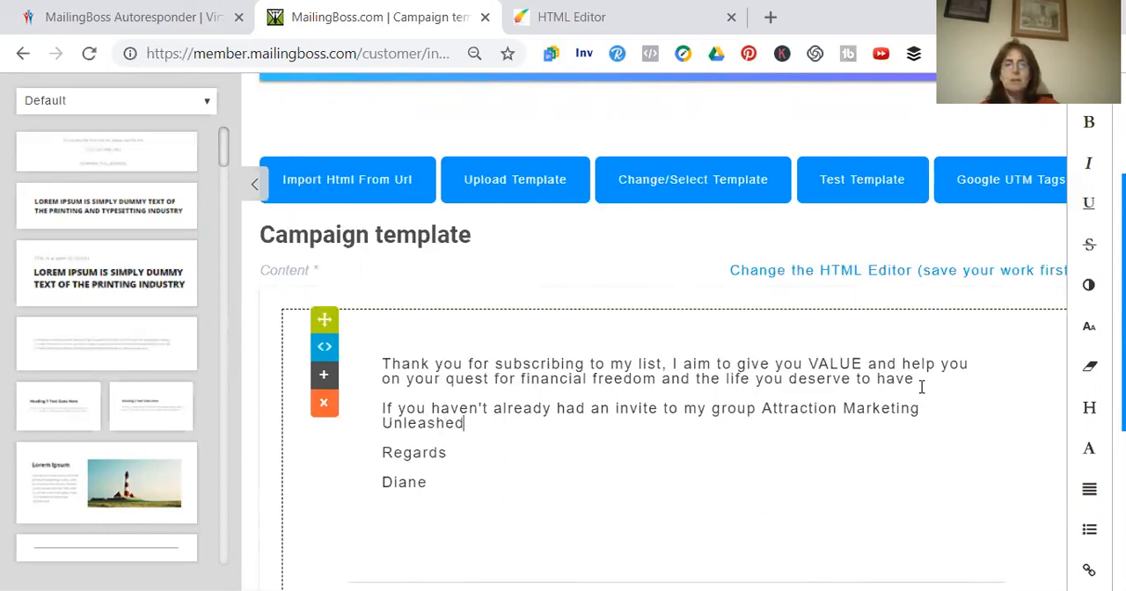
text( of Facebook, please)
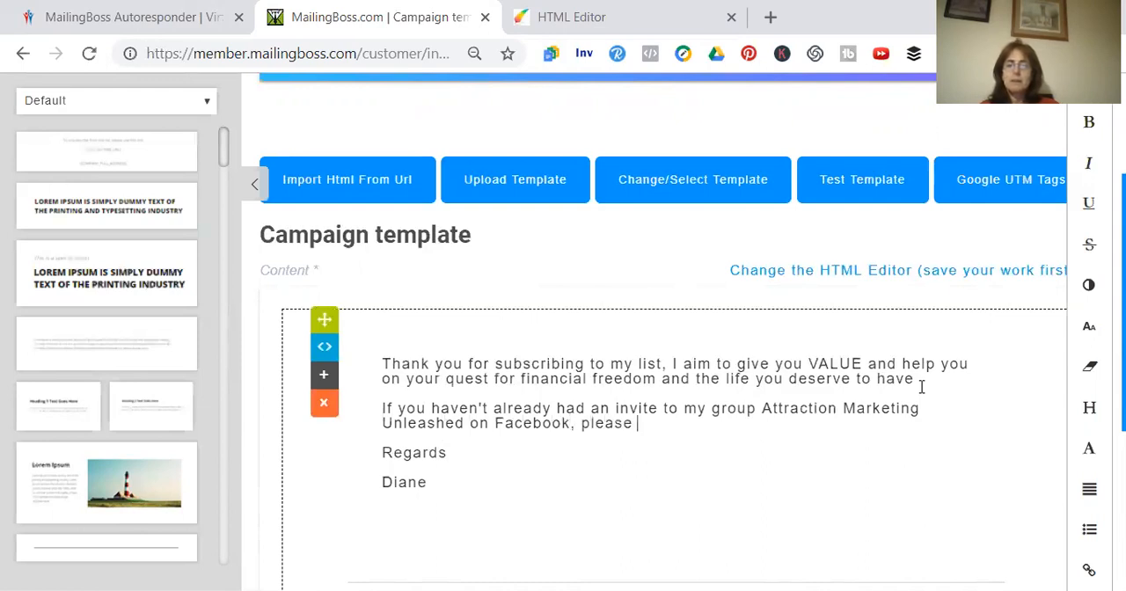
text( cilick)
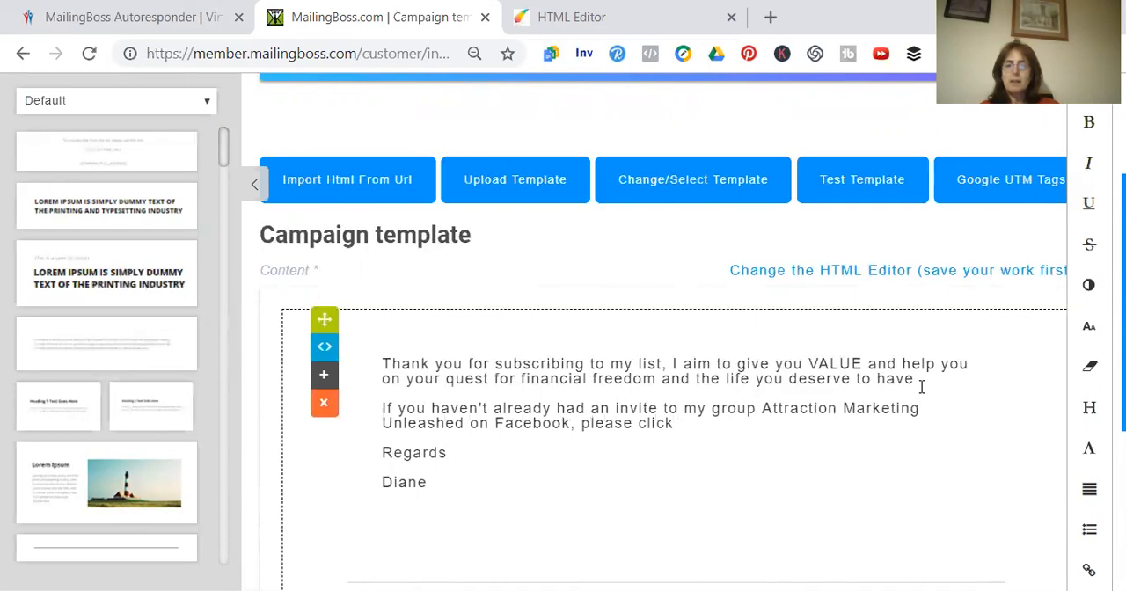
text( HERE)
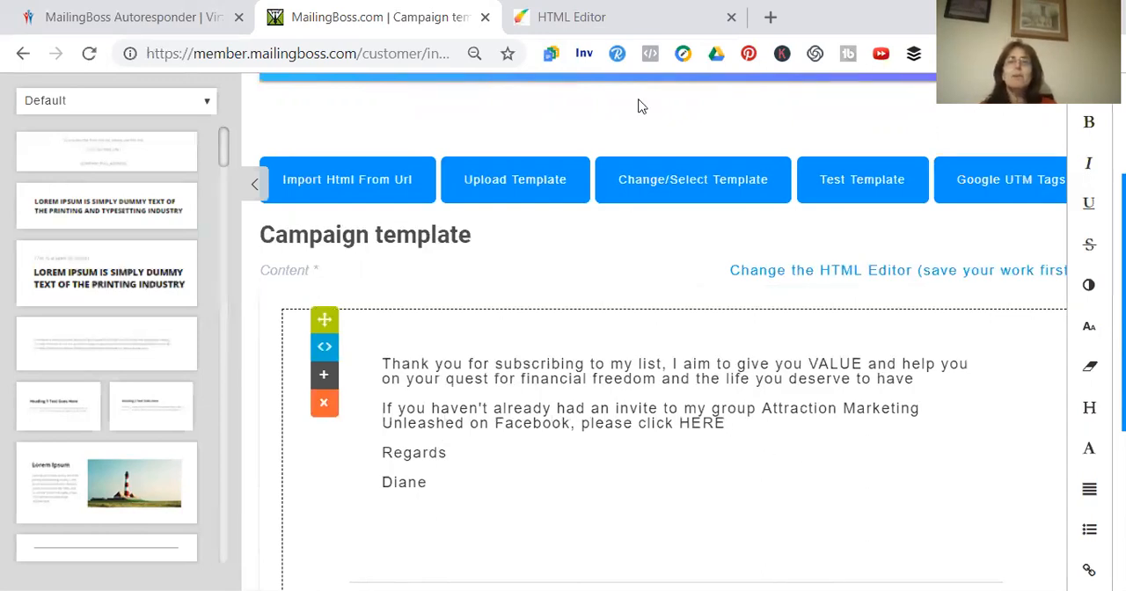
Open the Attraction Marketing Unleashed Facebook group in a new browser tab and copy its full web address
click(771, 17)
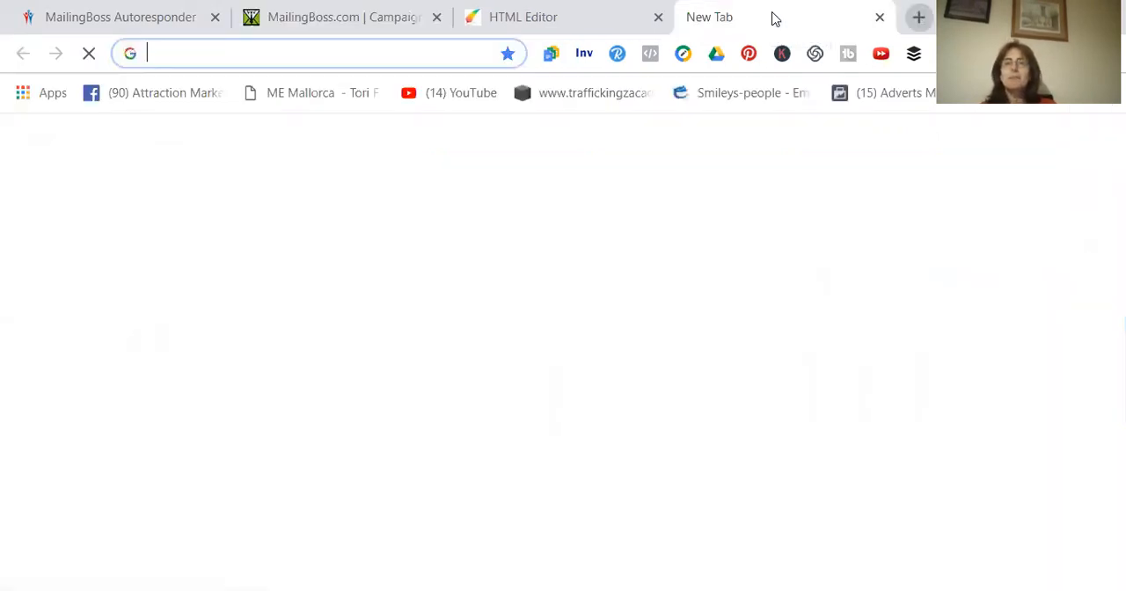
click(175, 95)
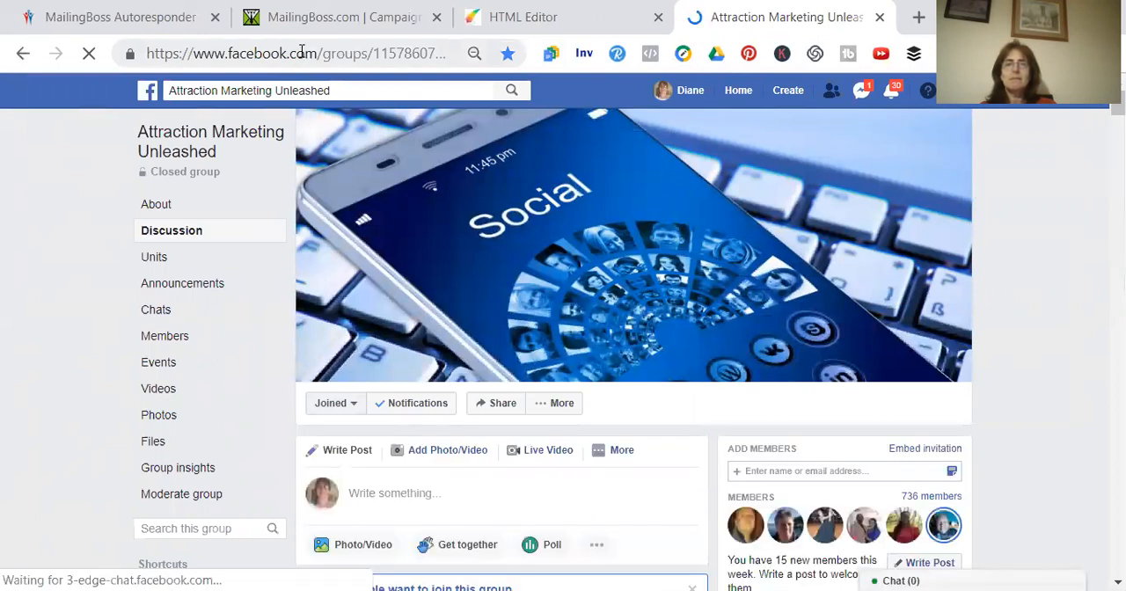
double_click(302, 53)
click(304, 55)
double_click(301, 63)
double_click(301, 55)
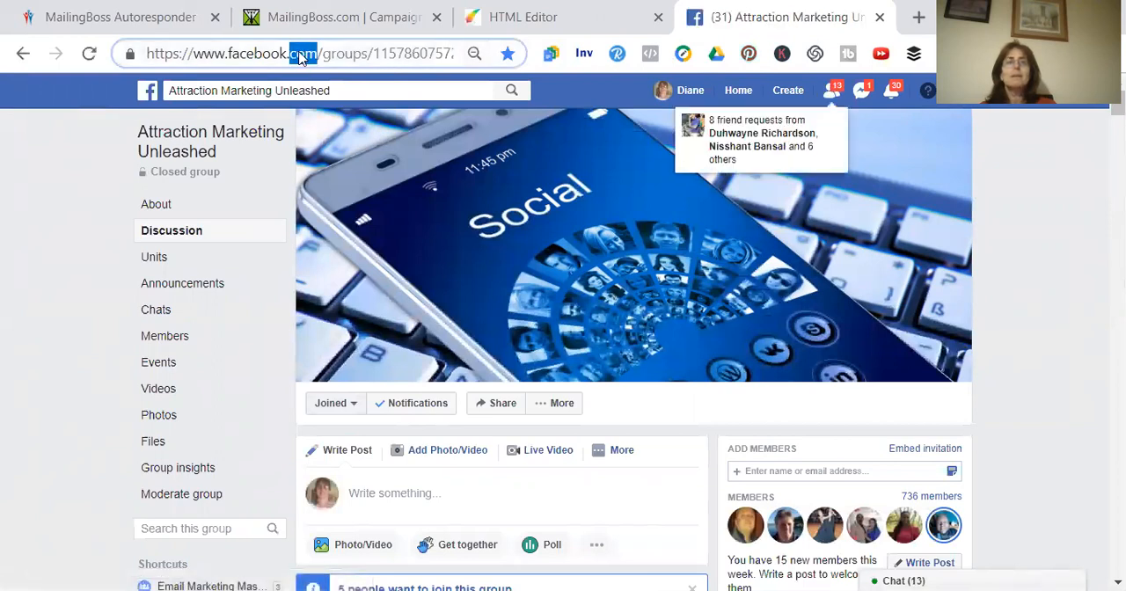
triple_click(302, 55)
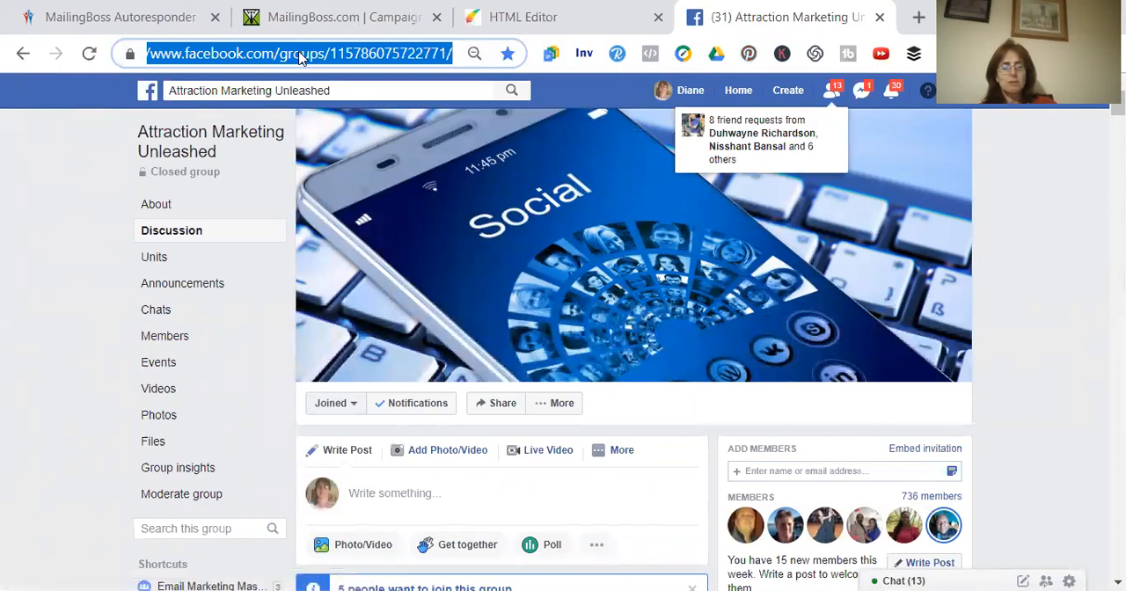
double_click(300, 55)
triple_click(300, 54)
key(ctrl+c)
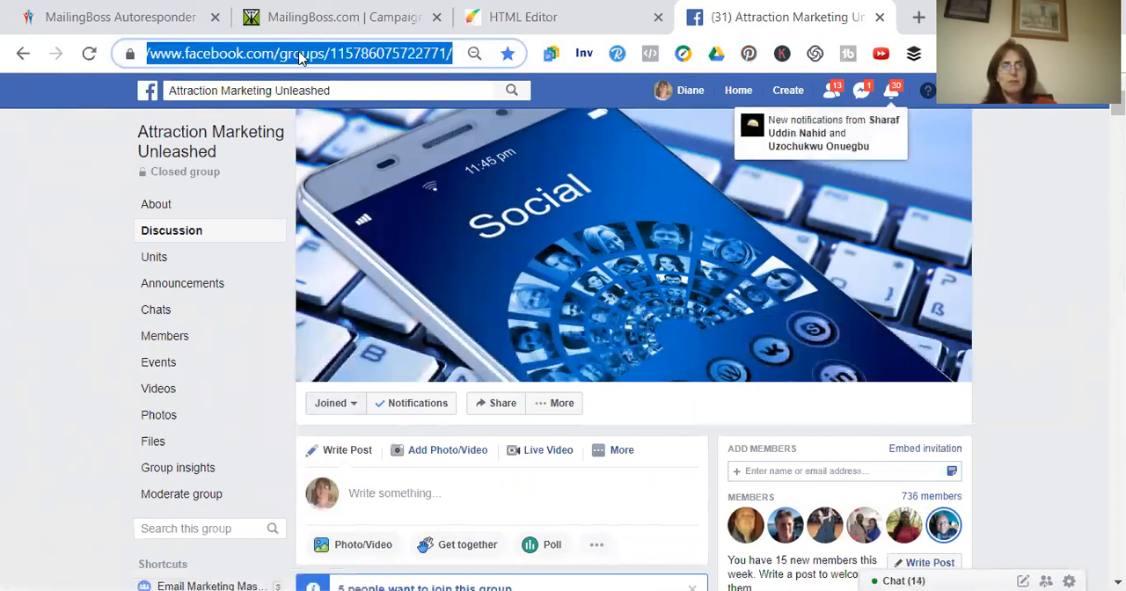
click(494, 19)
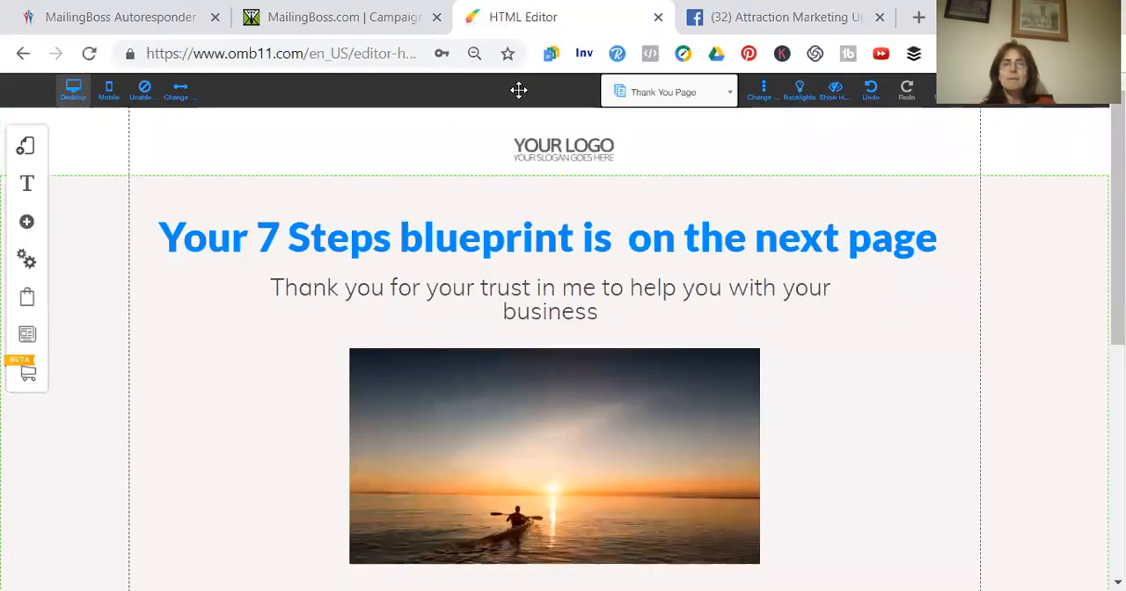
click(352, 17)
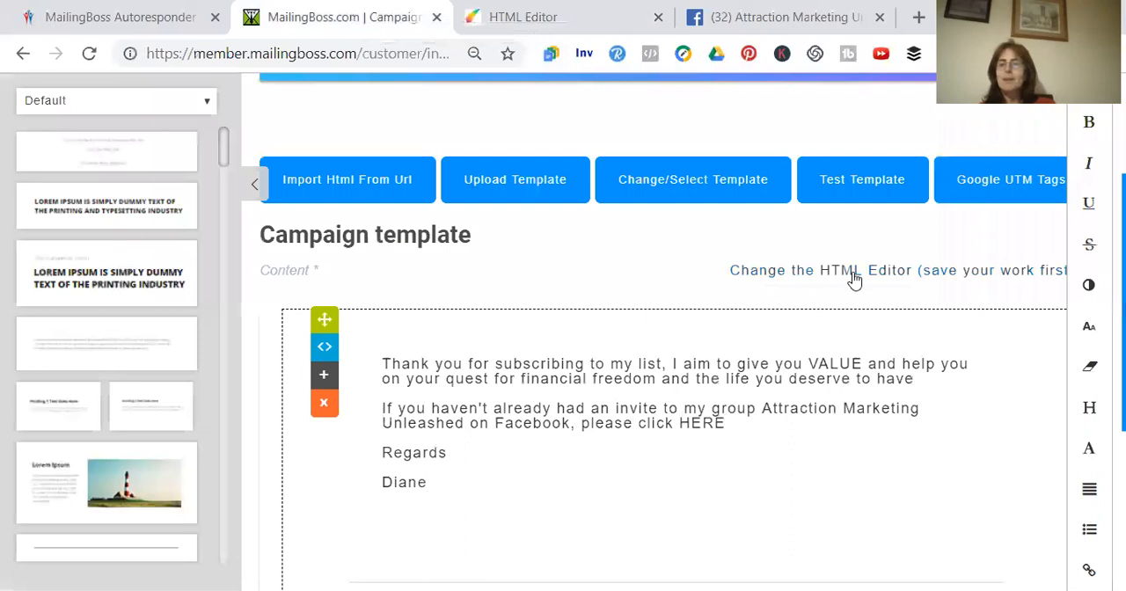
click(727, 424)
drag(727, 423, 680, 424)
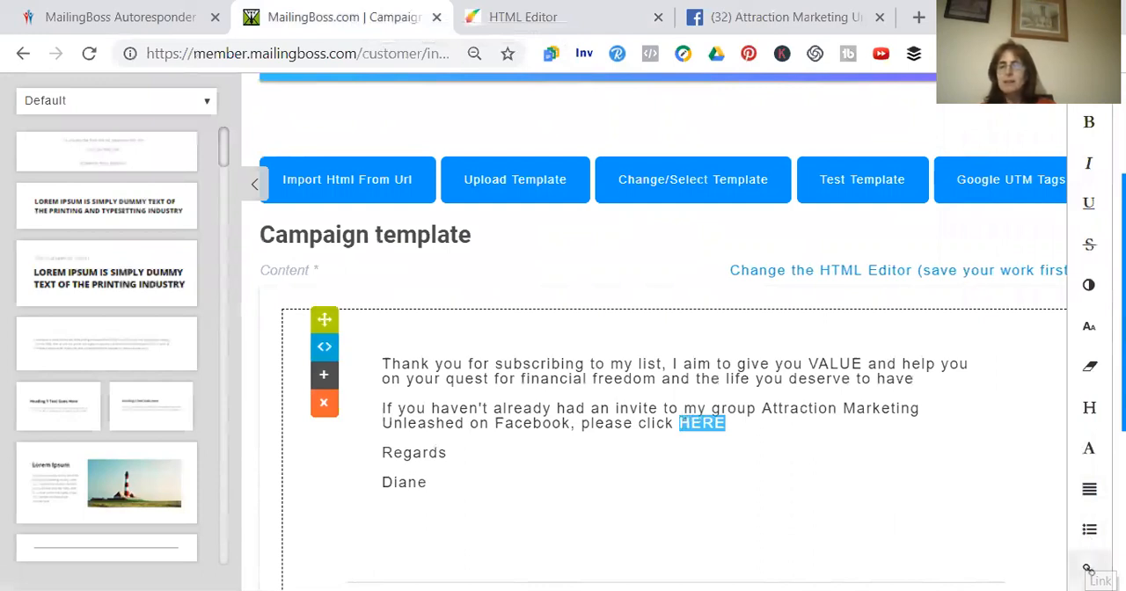
click(1090, 571)
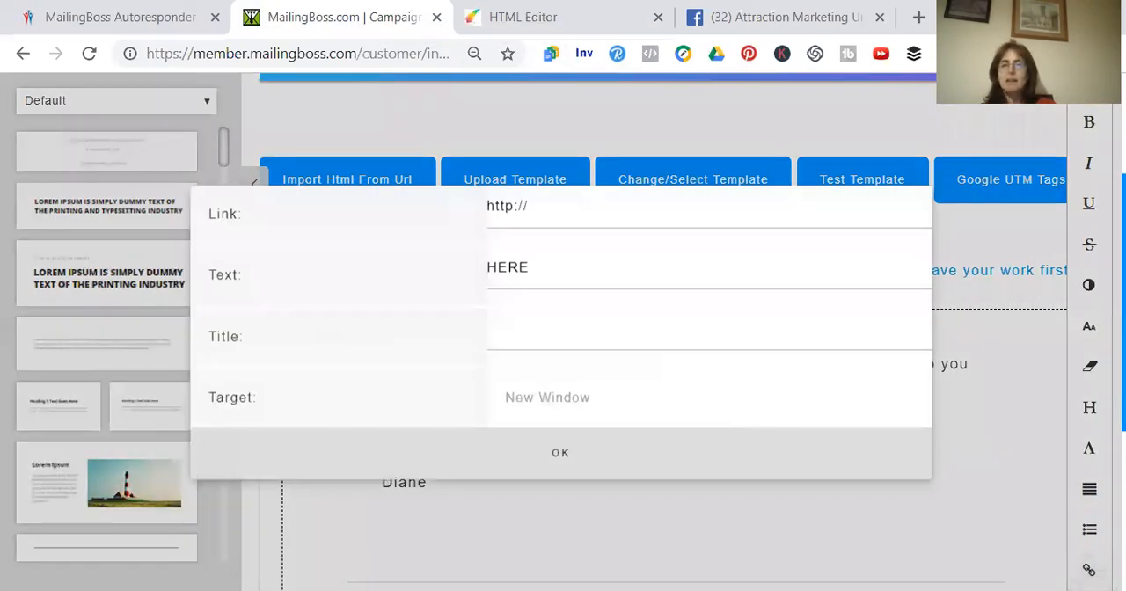
click(570, 214)
key(BackSpace)
key(BackSpace)
key(BackSpace)
key(BackSpace)
key(BackSpace)
key(BackSpace)
key(ctrl+v)
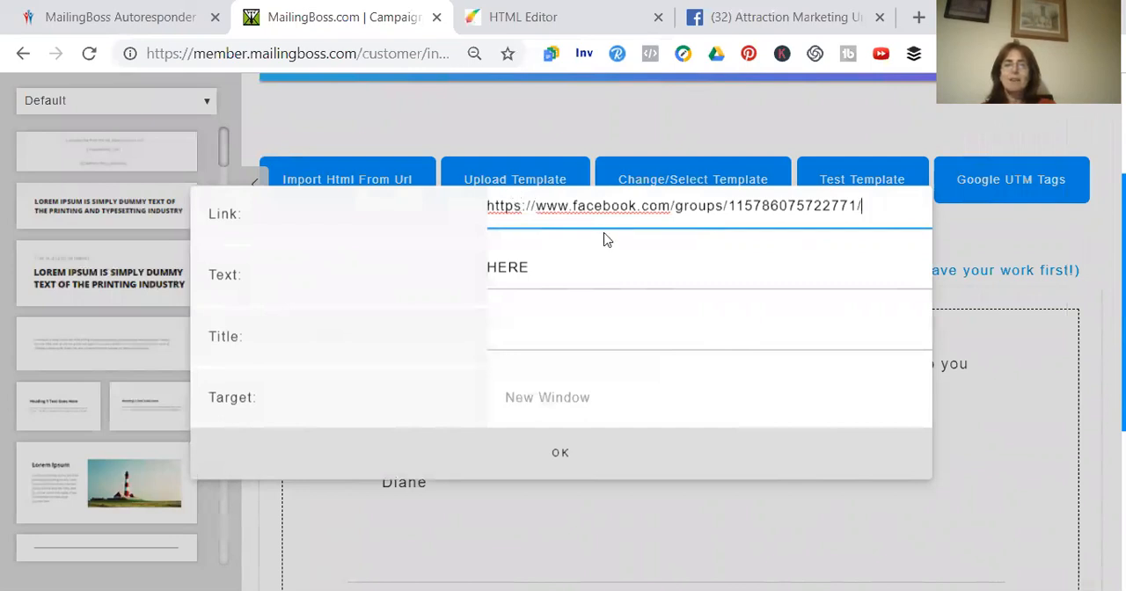
click(566, 454)
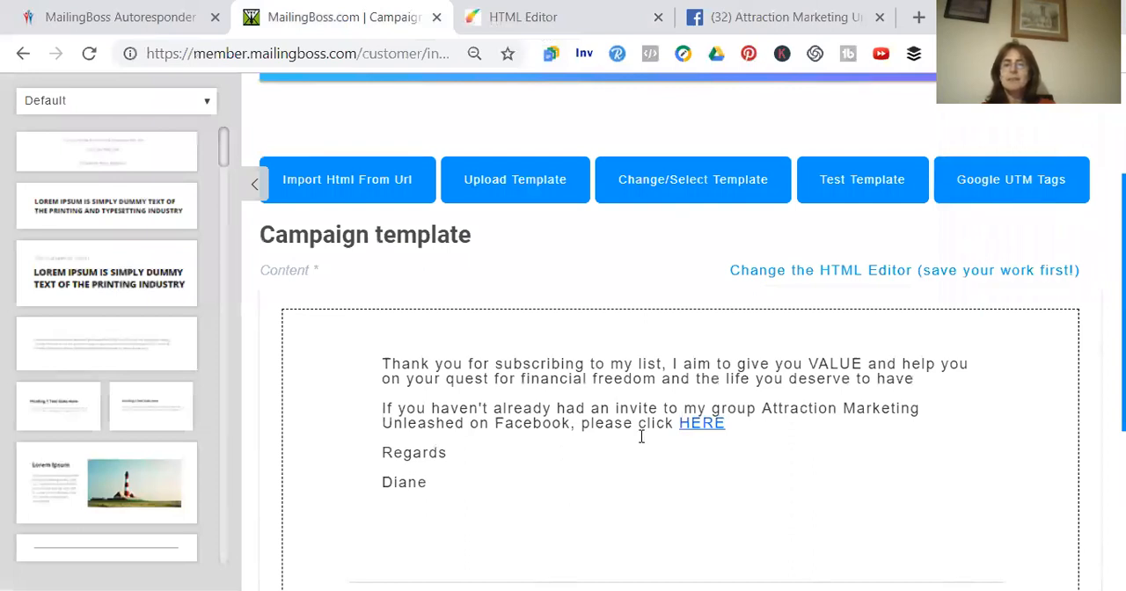
Add the text "I give daily top tips there too" after the "HERE" link in the invite paragraph
double_click(730, 424)
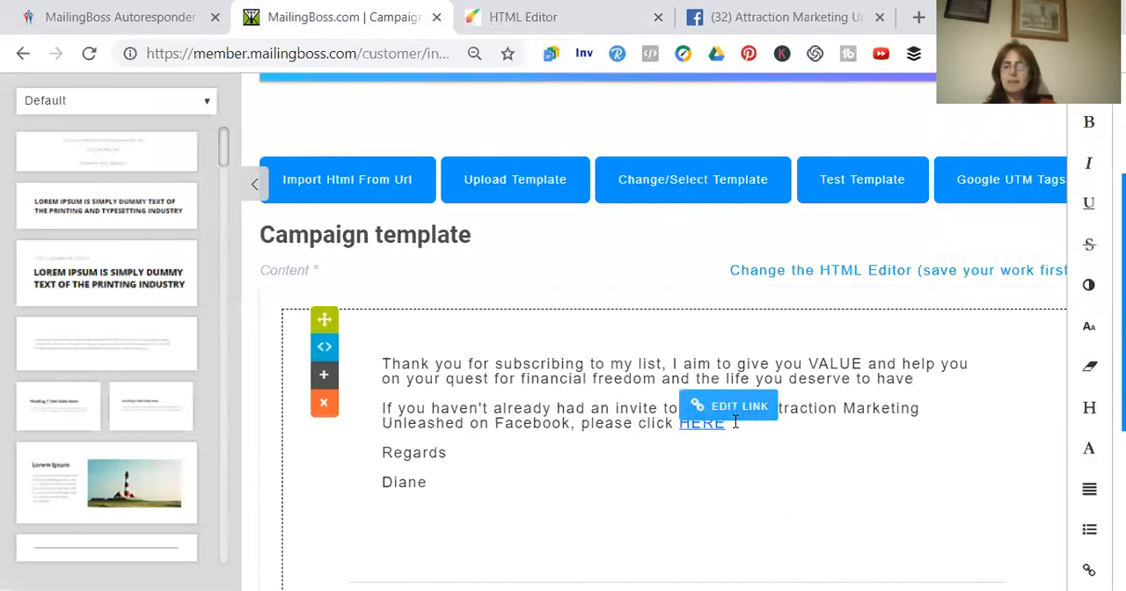
click(736, 423)
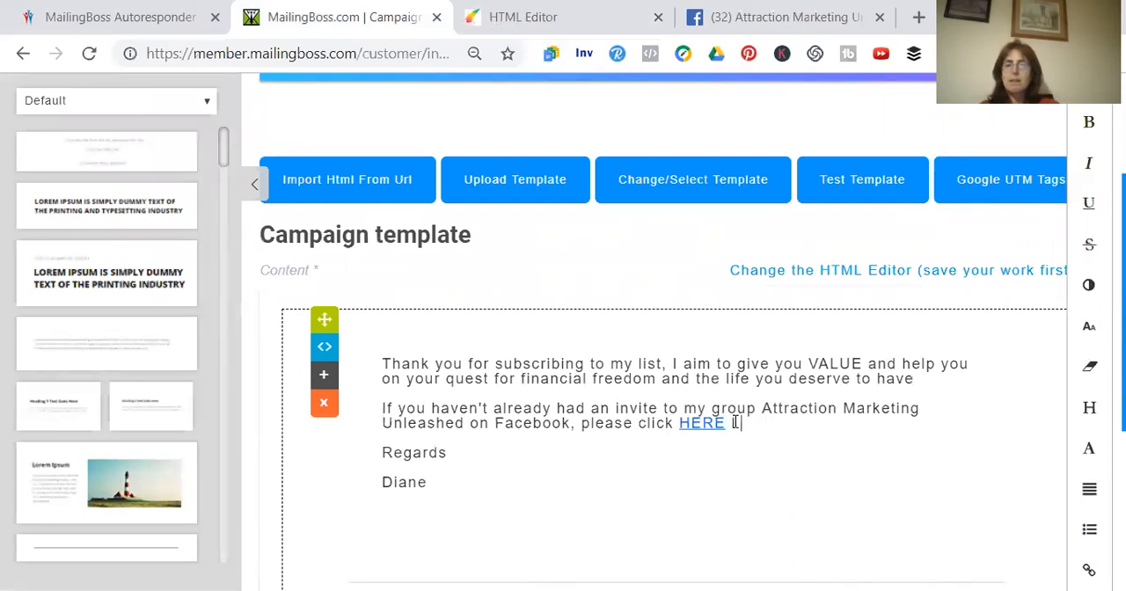
text(give dal)
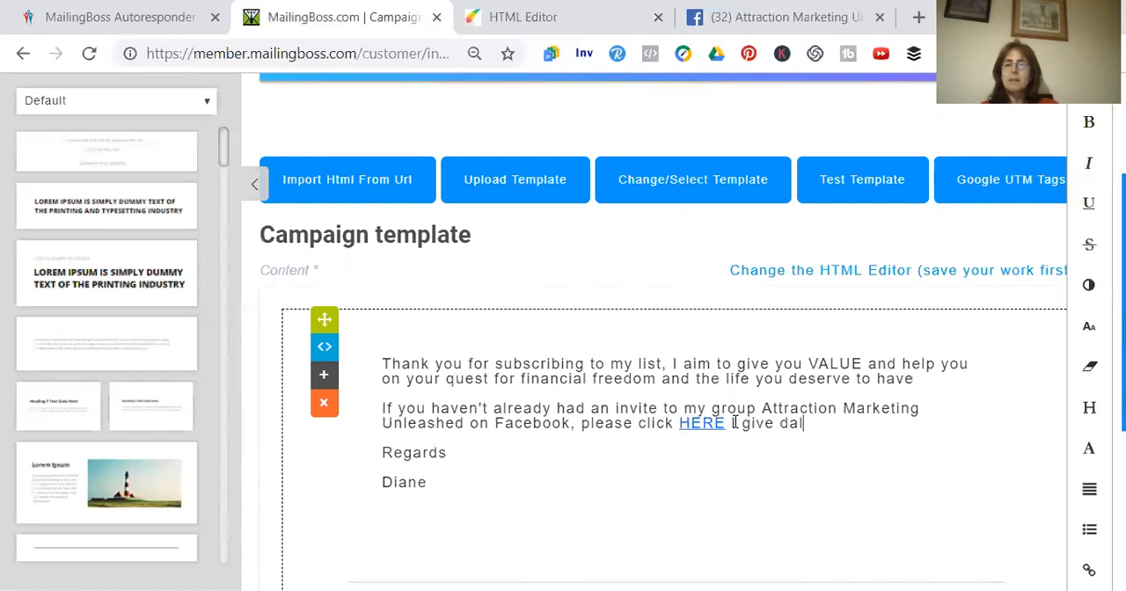
key(BackSpace)
text(ily )
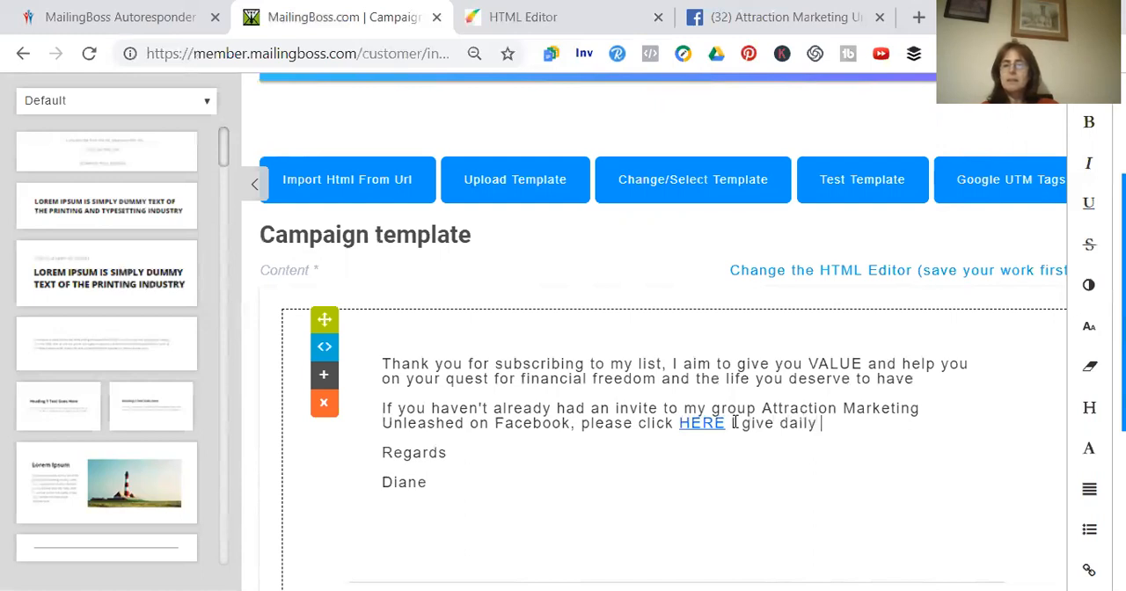
text(top tips t)
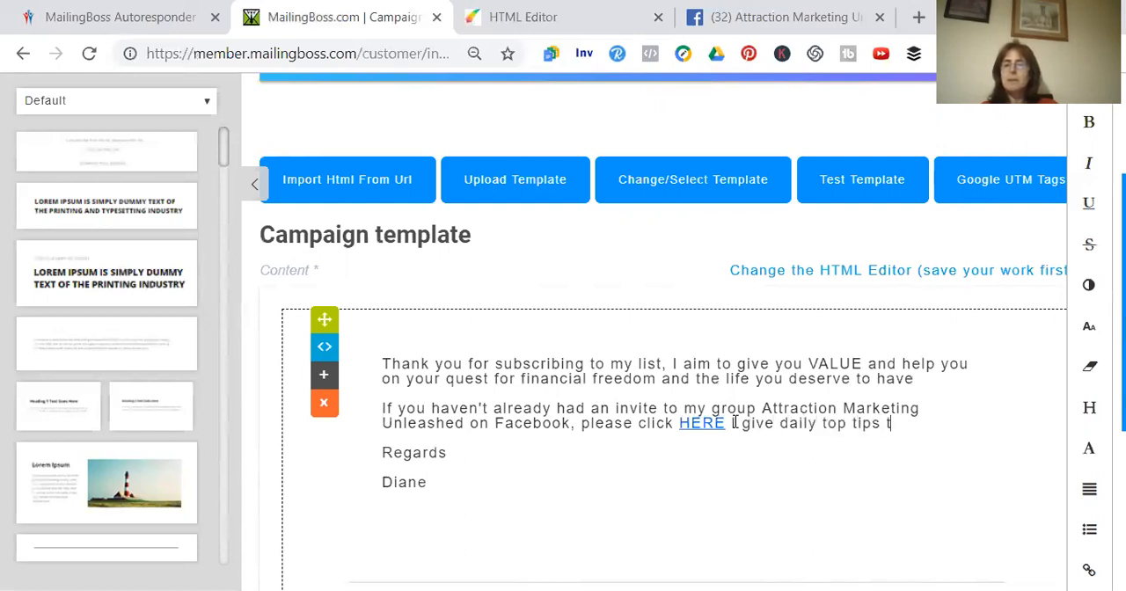
text(here too)
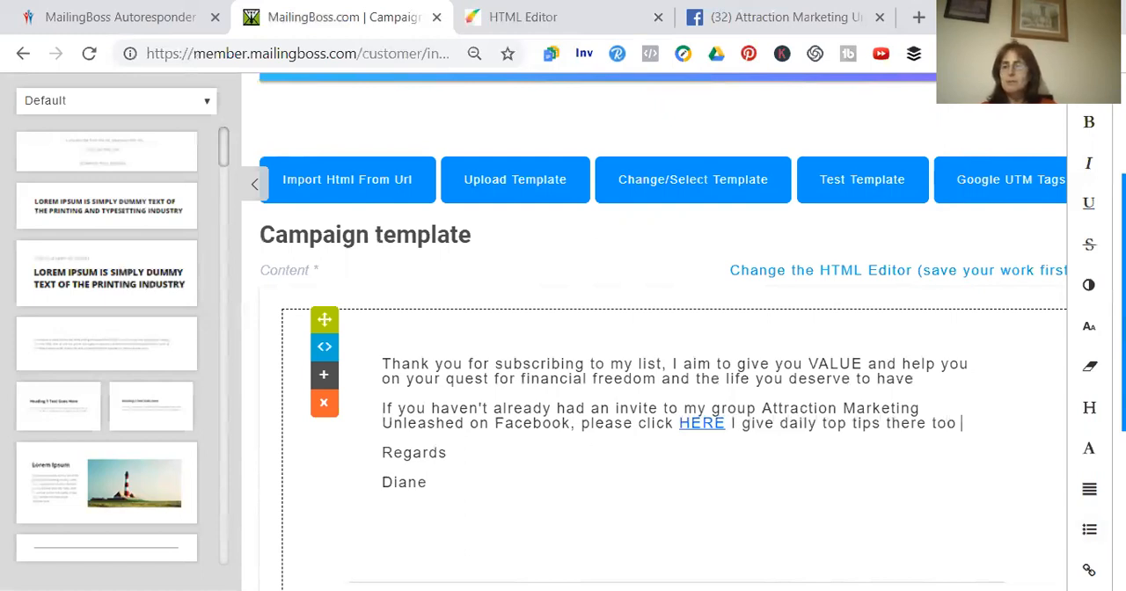
Collapse the content block library, then save the email template and continue to the confirmation stage
scroll(669, 352, down, 2)
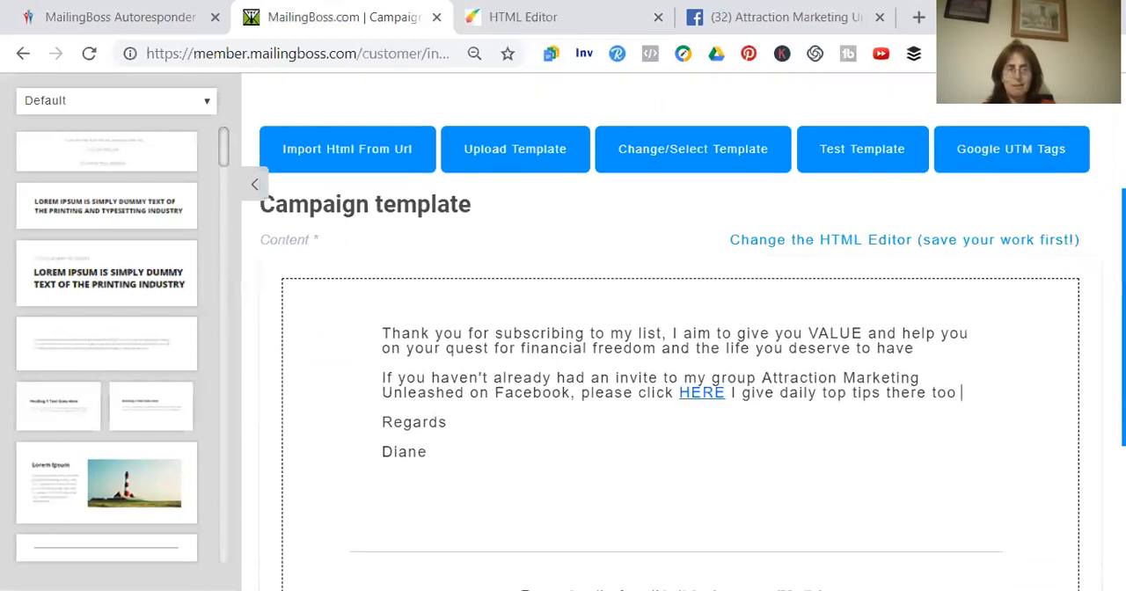
drag(1123, 384, 1124, 382)
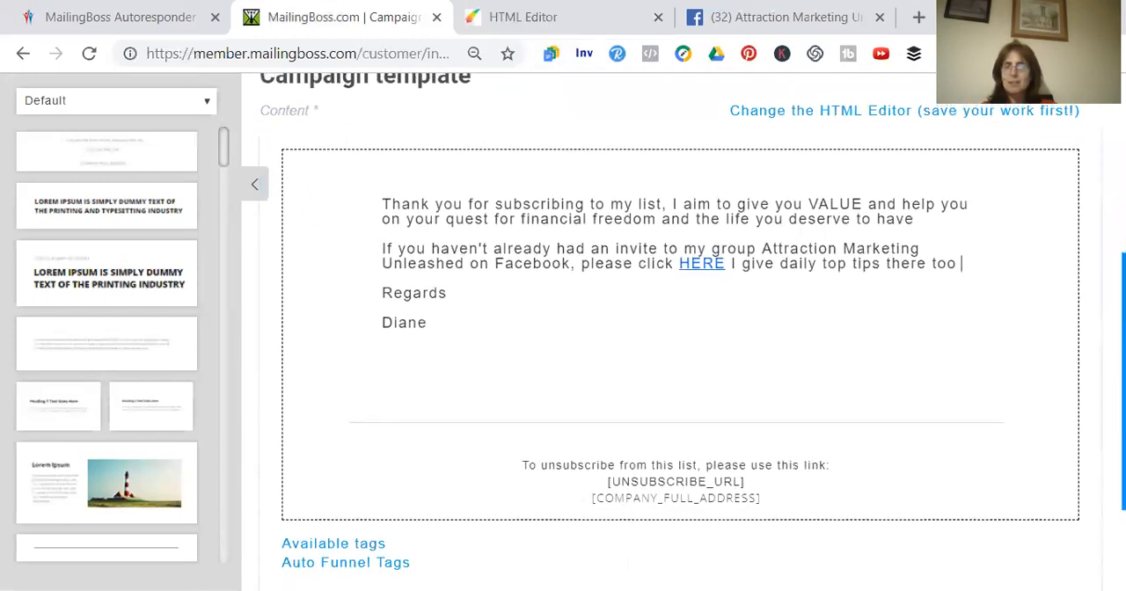
scroll(923, 339, up, 3)
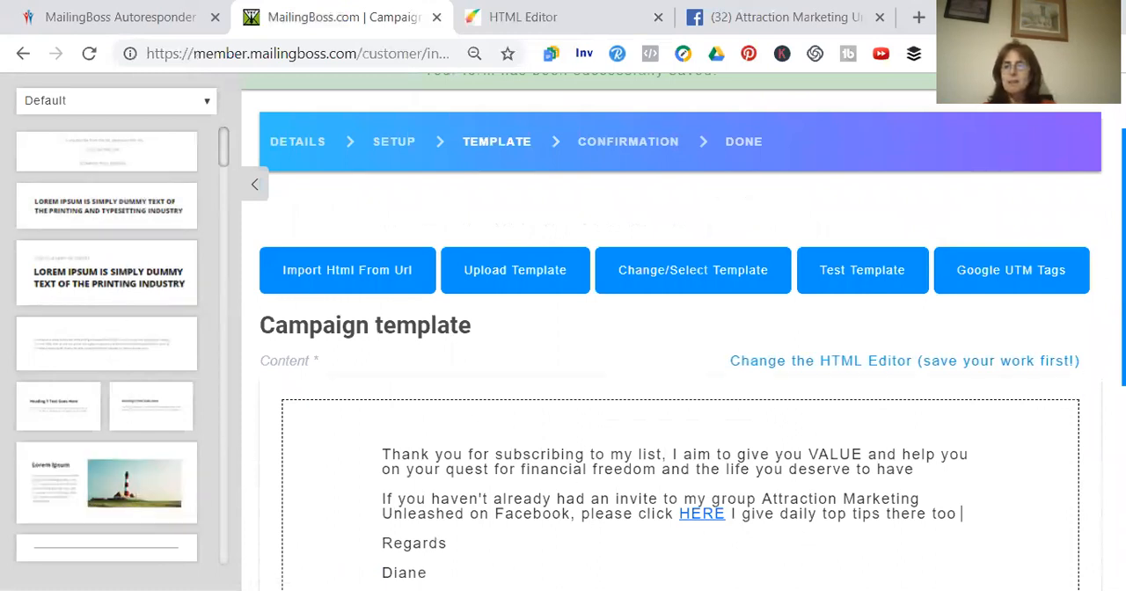
scroll(680, 338, down, 2)
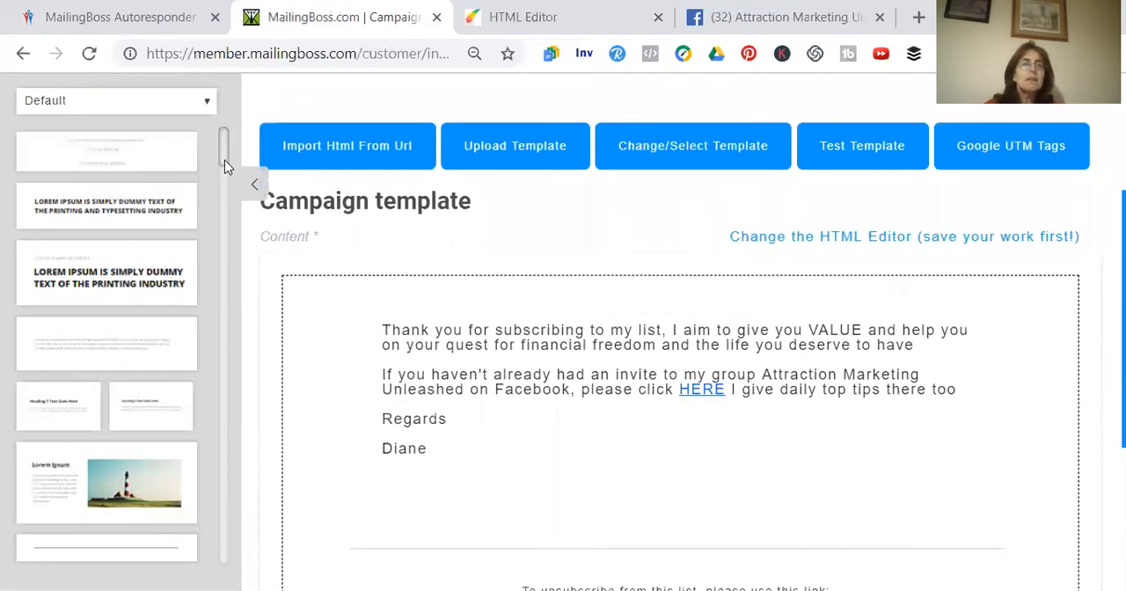
drag(224, 166, 229, 211)
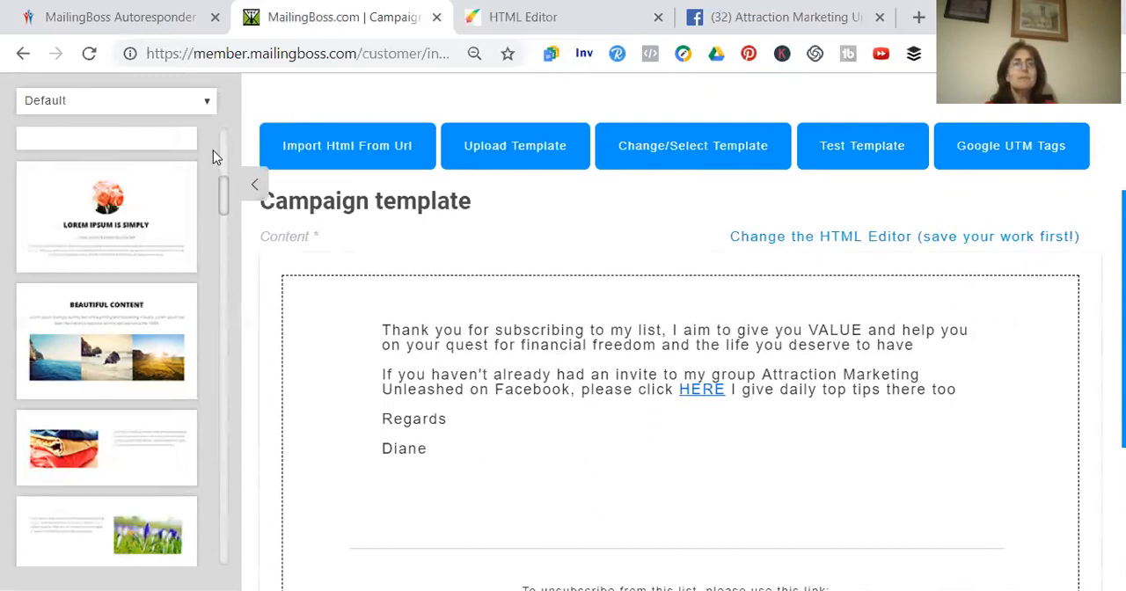
click(254, 190)
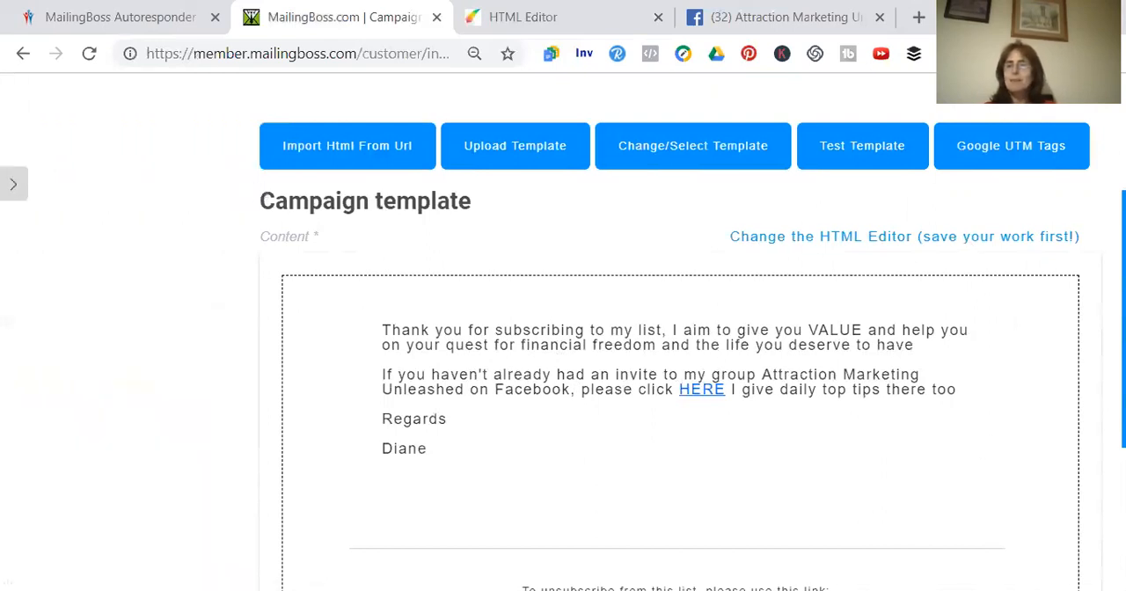
scroll(692, 357, up, 3)
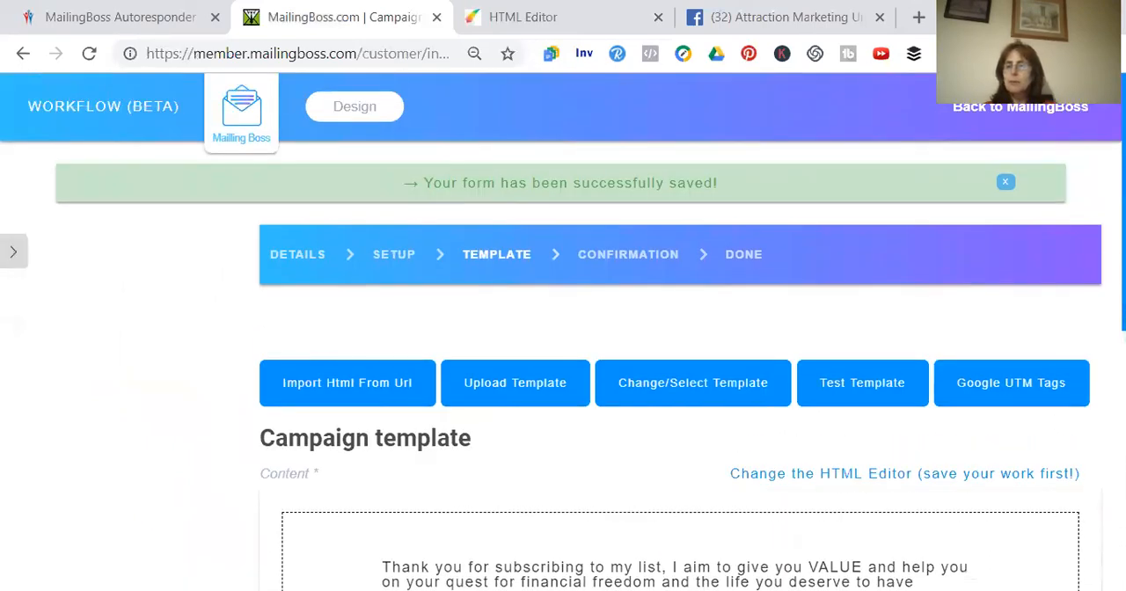
scroll(563, 332, down, 6)
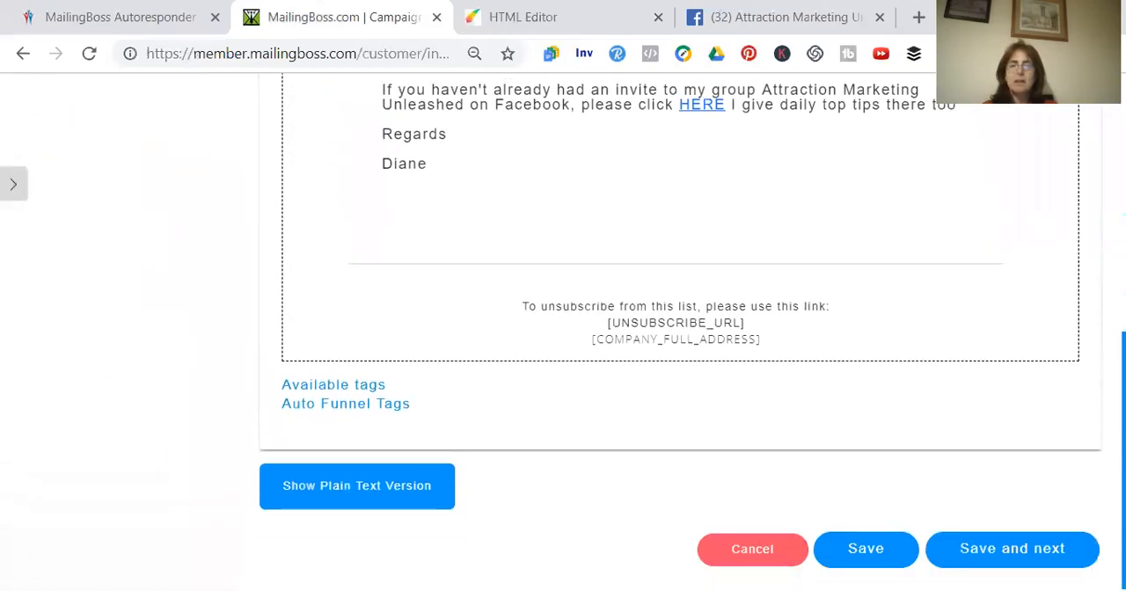
click(1014, 546)
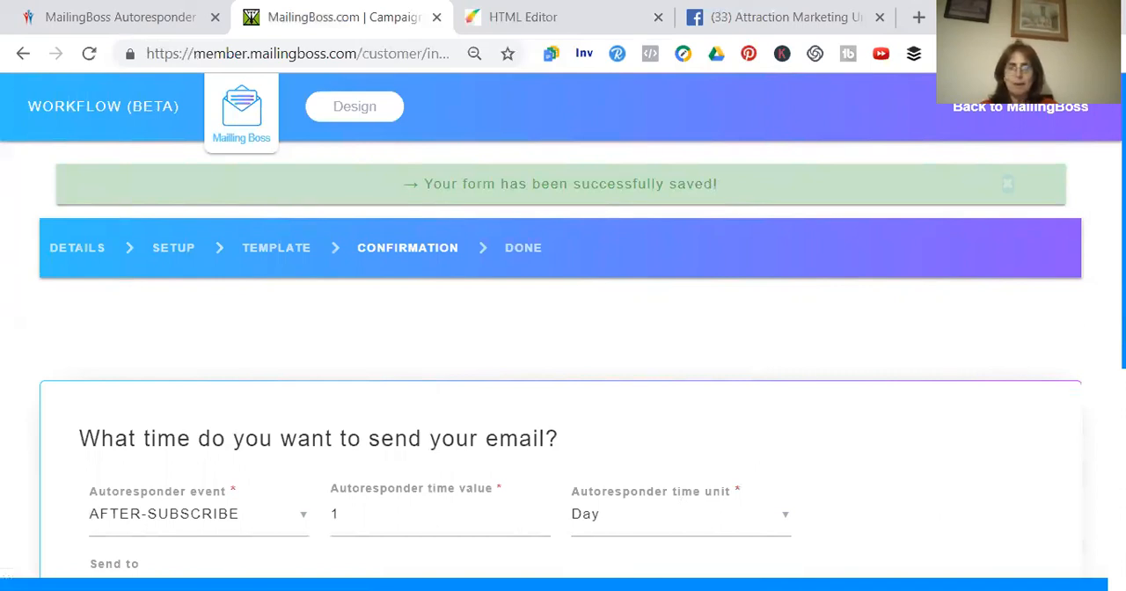
Set the autoresponder time value to 0 days after subscribing, then save and activate the campaign
scroll(564, 352, down, 2)
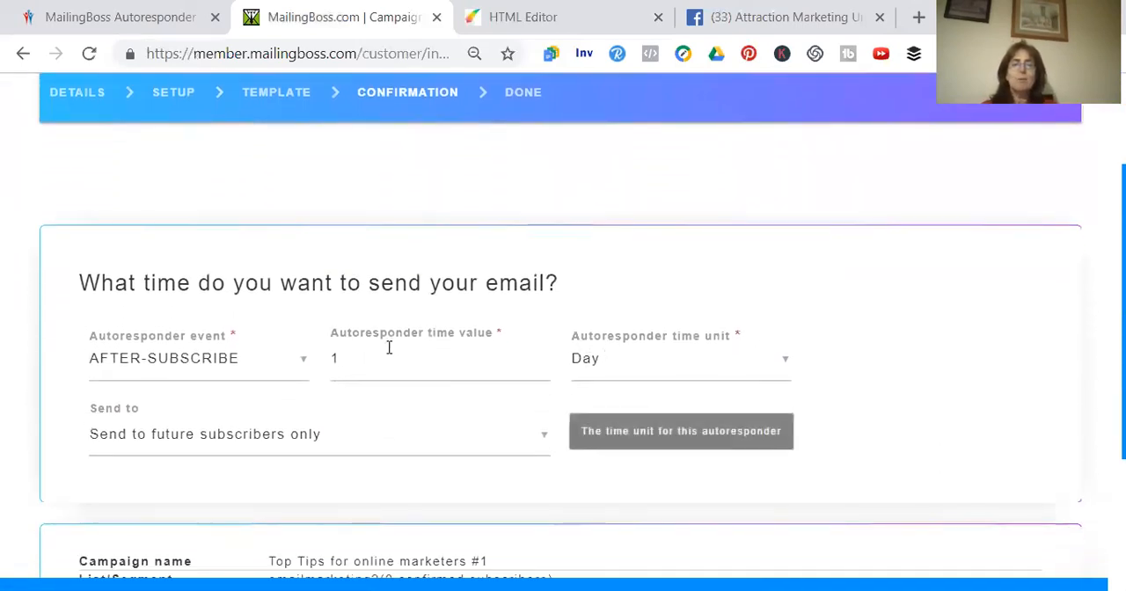
click(341, 360)
key(BackSpace)
text(0)
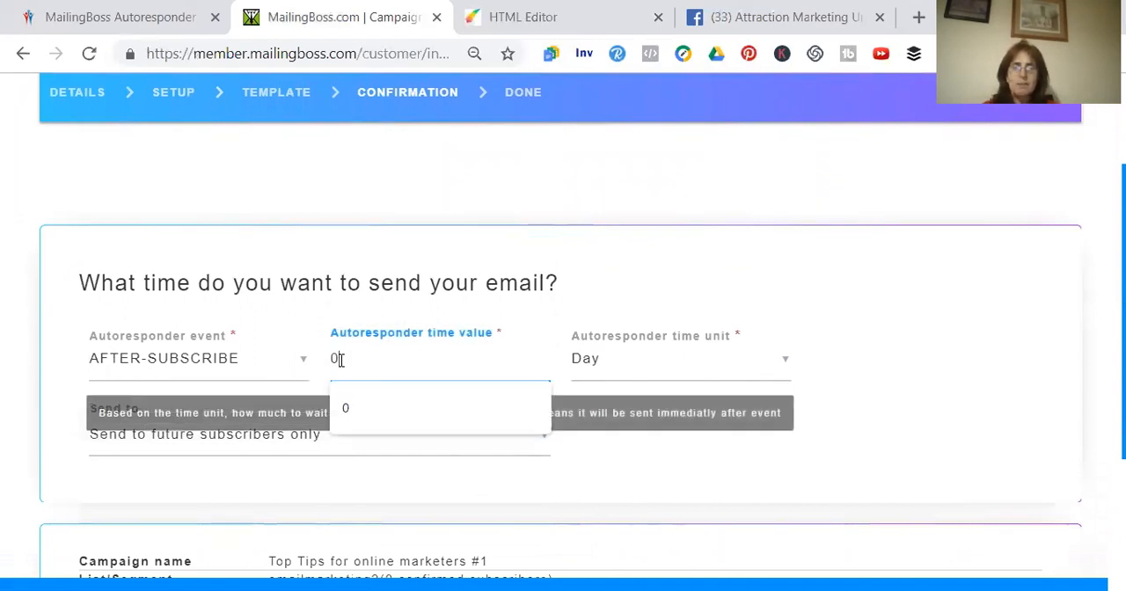
click(579, 292)
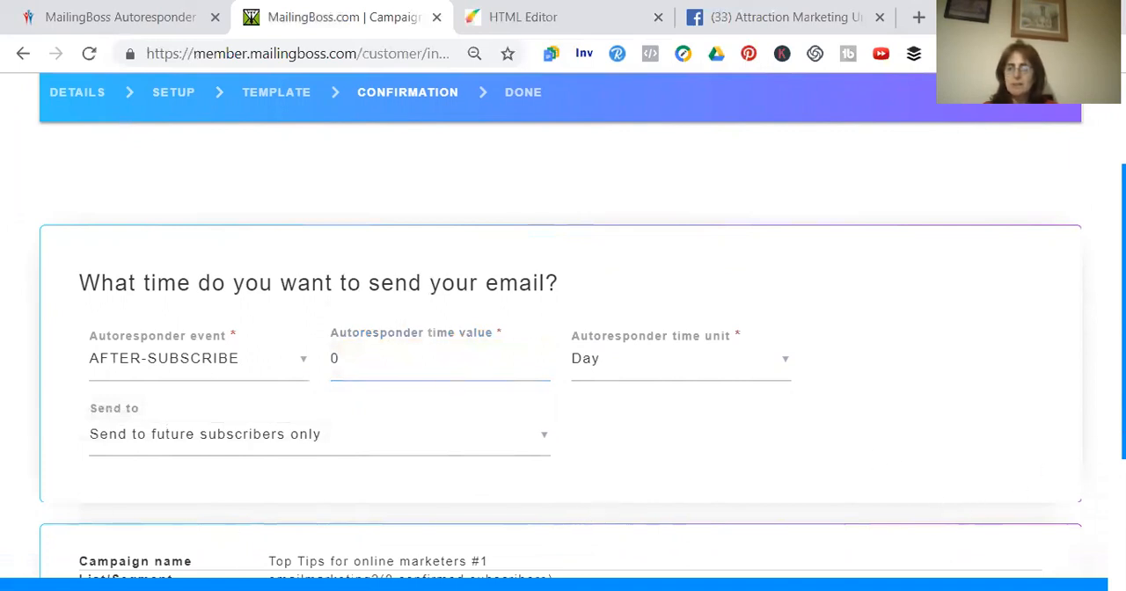
scroll(564, 325, down, 3)
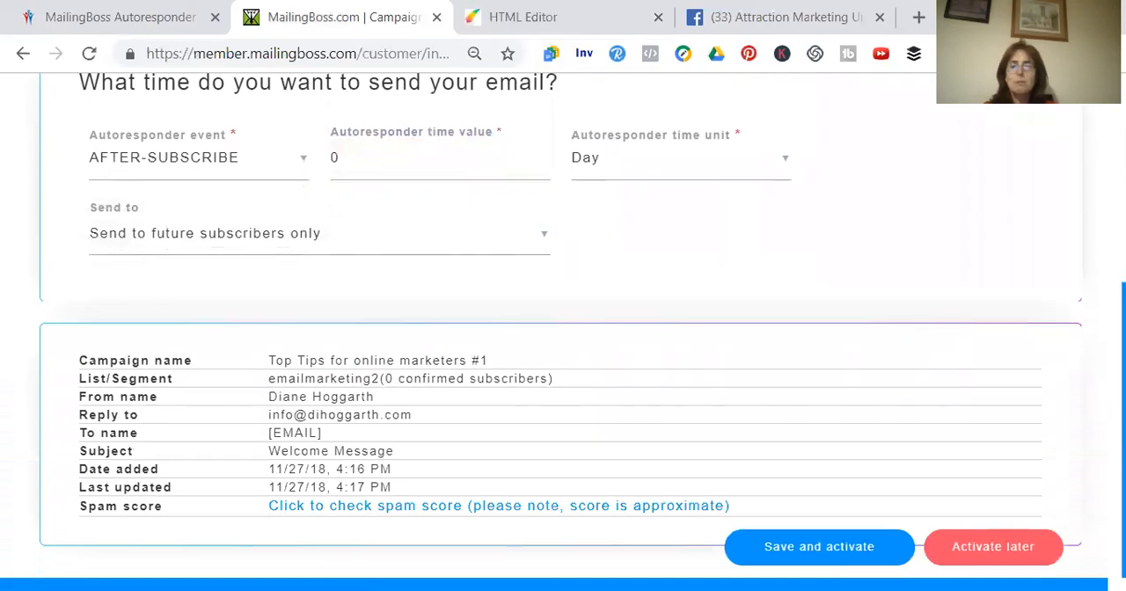
click(790, 548)
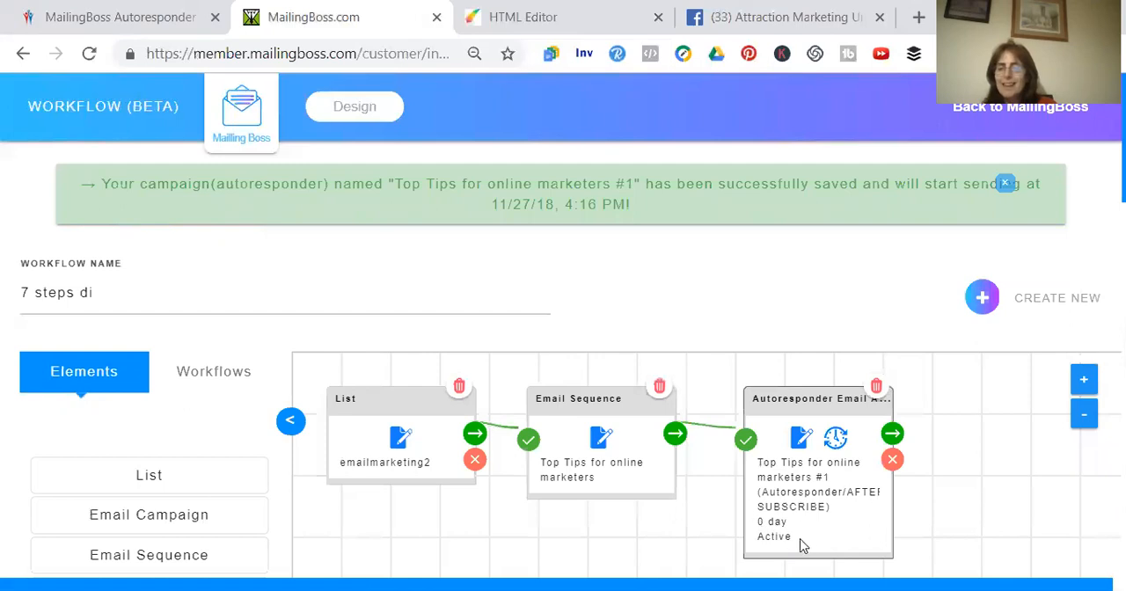
Review the campaign options of the autoresponder email element in the workflow and close the dialog
click(801, 440)
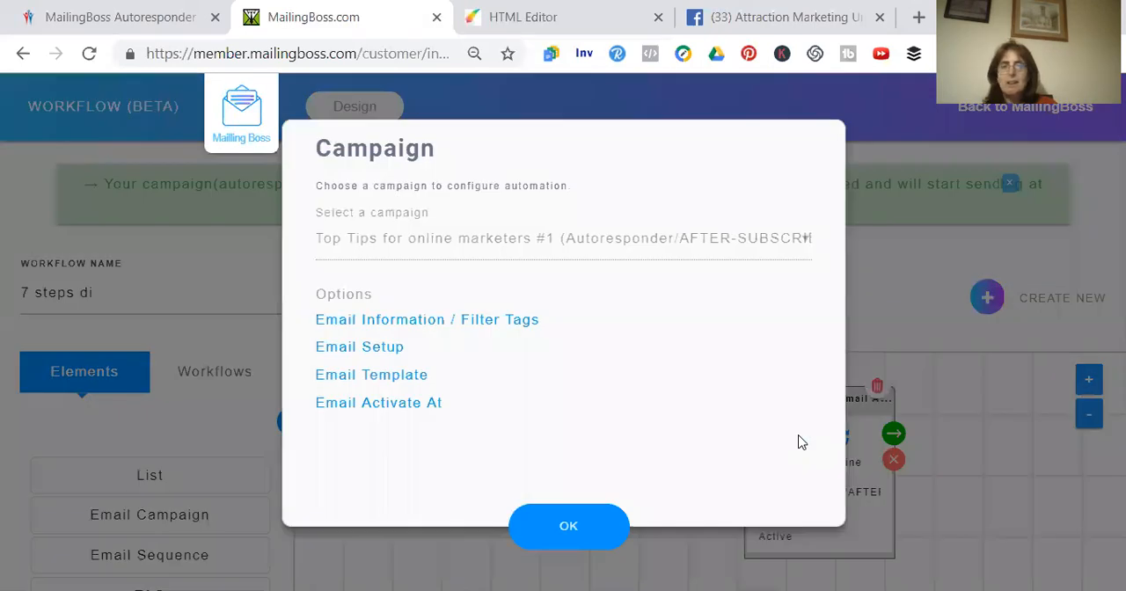
click(569, 528)
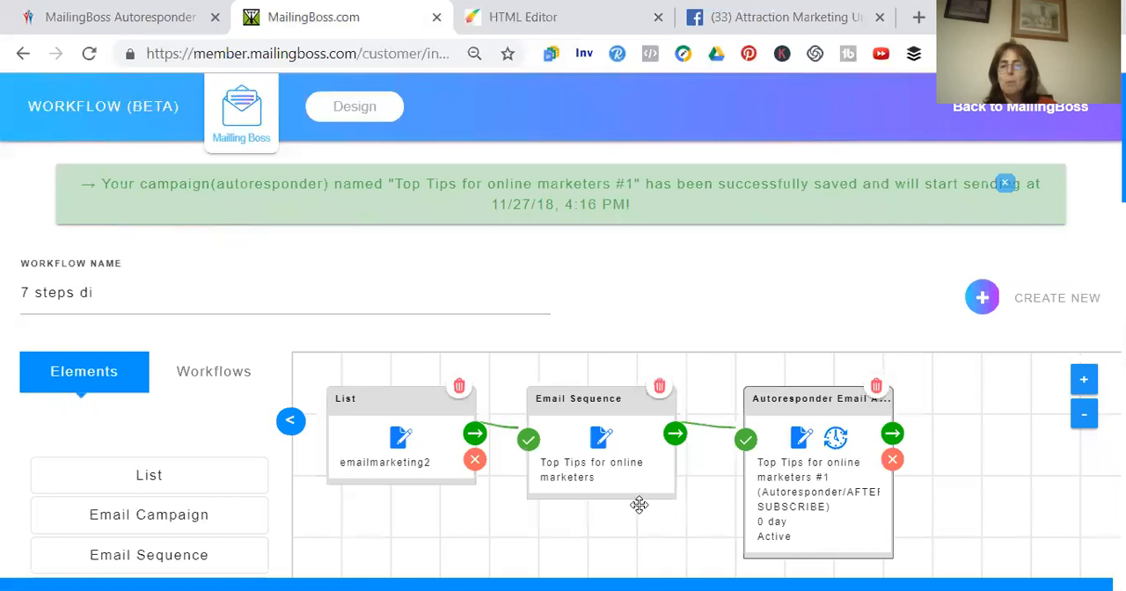